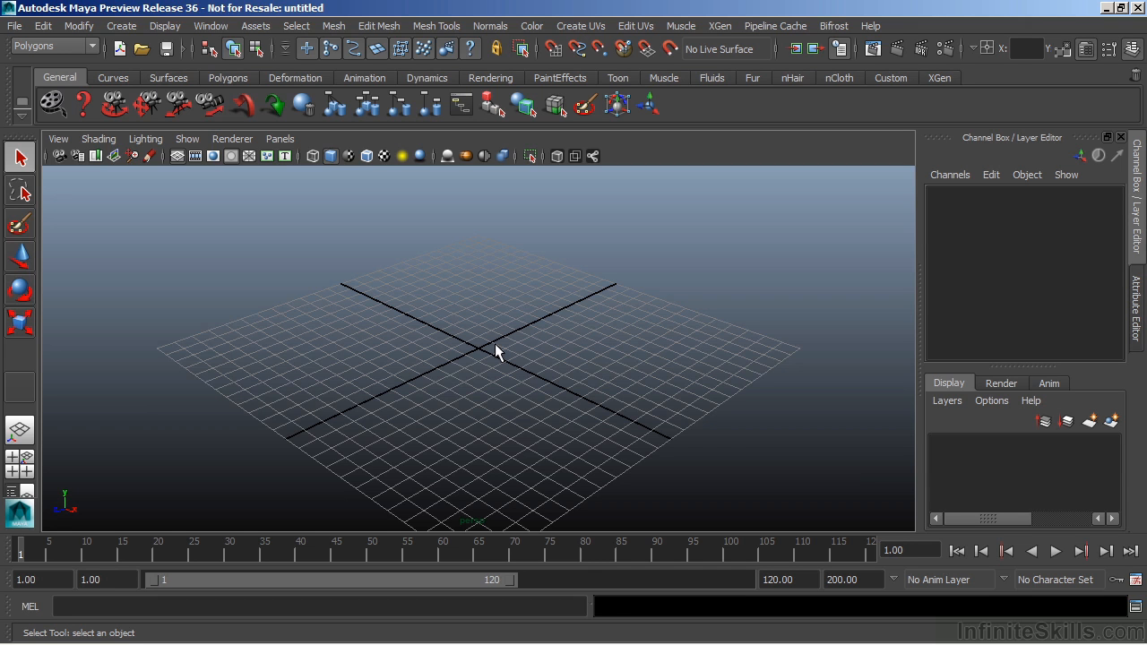
- Float the list of polygon primitives as its own window and create a polygon cube at the origin in shaded display
left_click(123, 27)
mouse_move(137, 73)
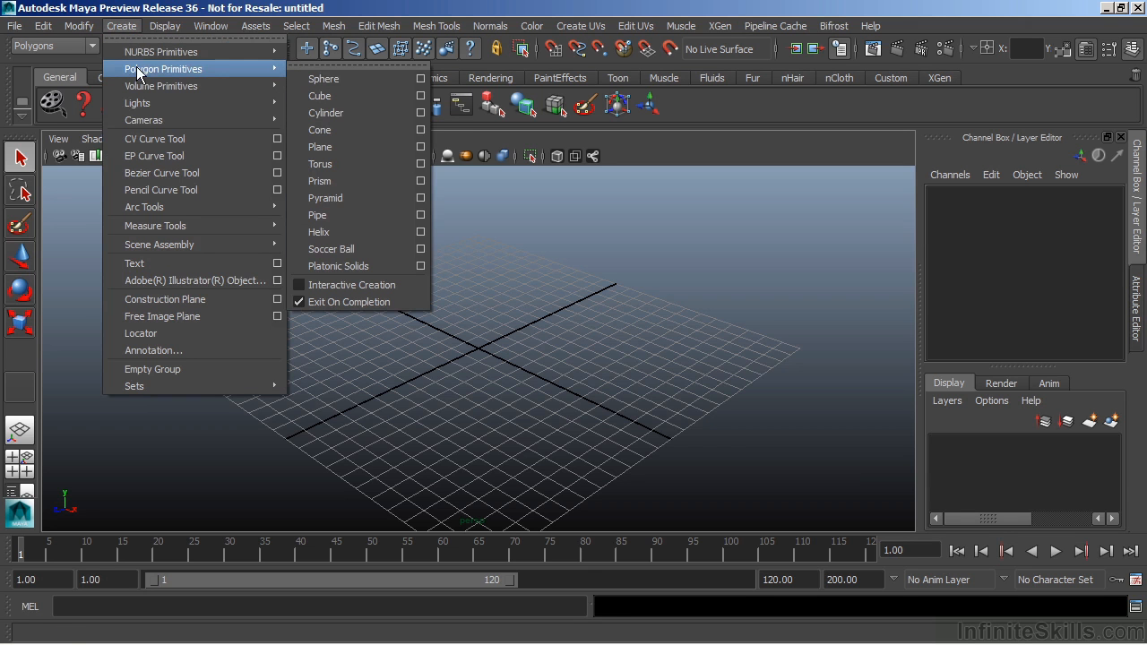
left_click(321, 68)
left_click_drag(326, 52, 856, 123)
left_click(851, 158)
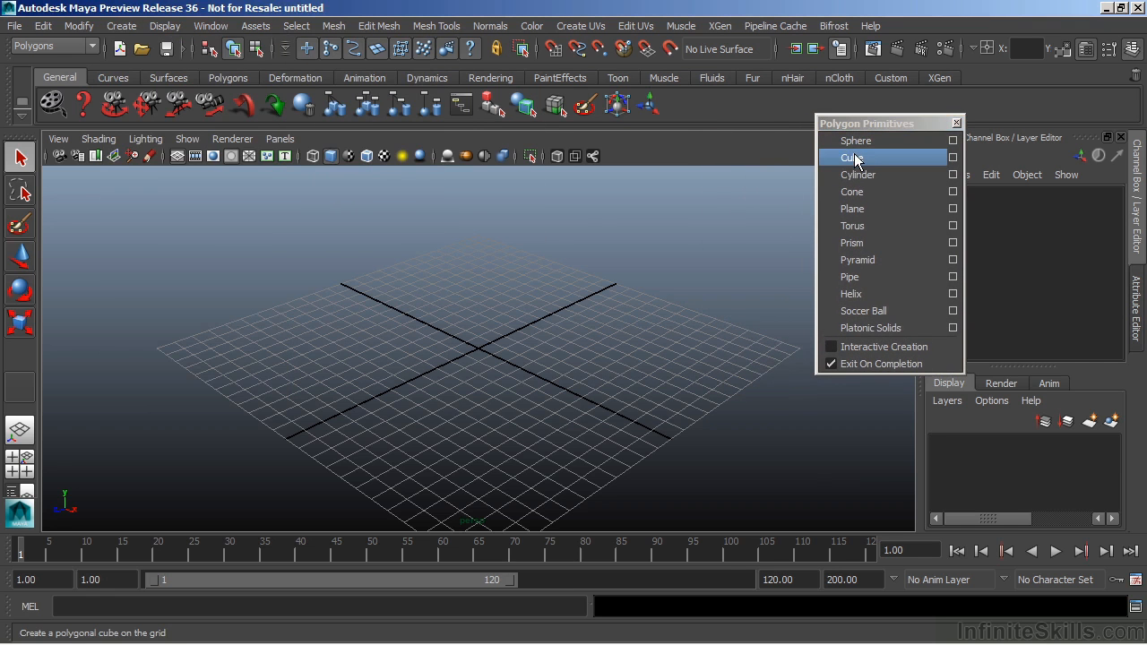
key("5")
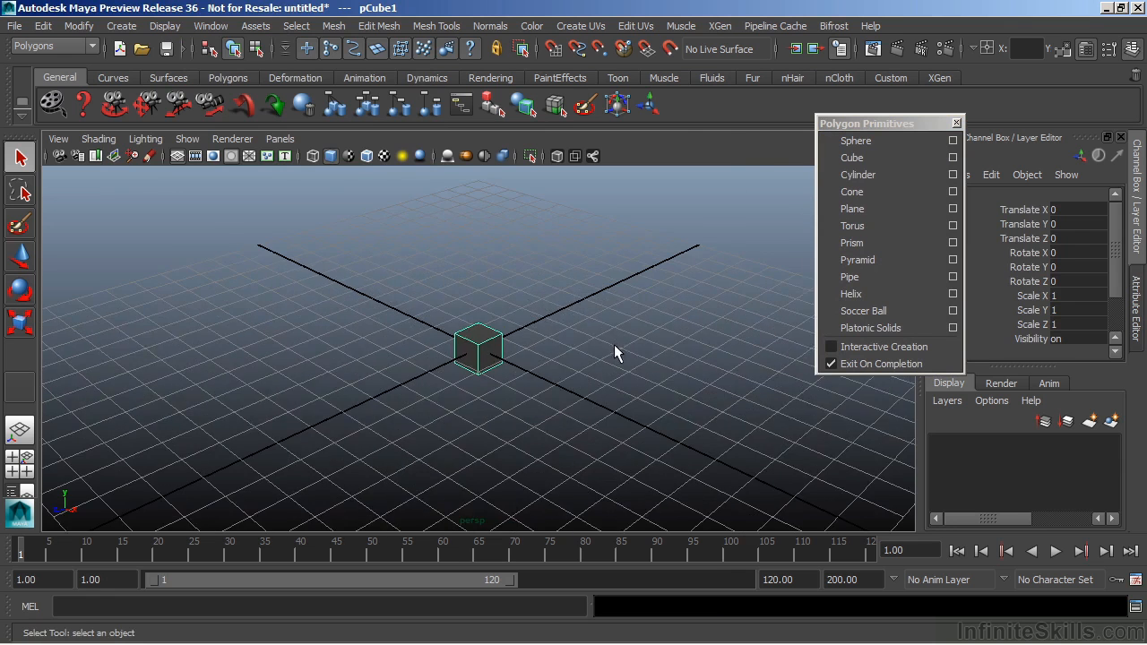
- Switch the cube to face selection, select its front face, and examine the cube's faces from several angles
key("f")
left_click_drag(541, 311, 516, 261, "alt")
left_click_drag(531, 373, 500, 366, "alt")
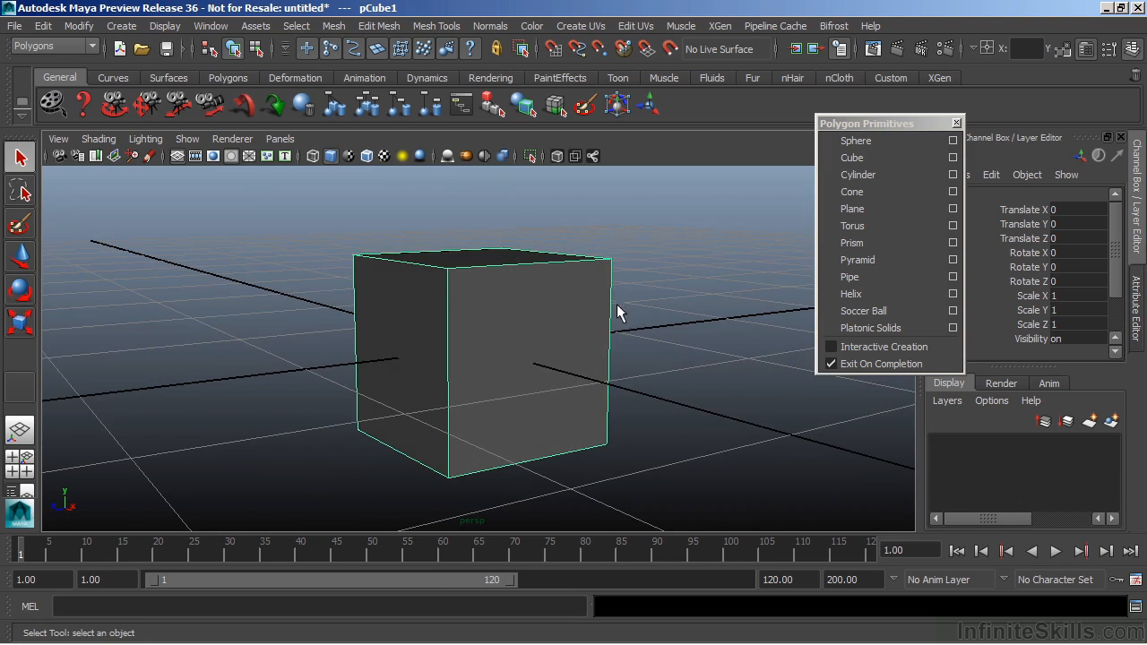
right_click(526, 235)
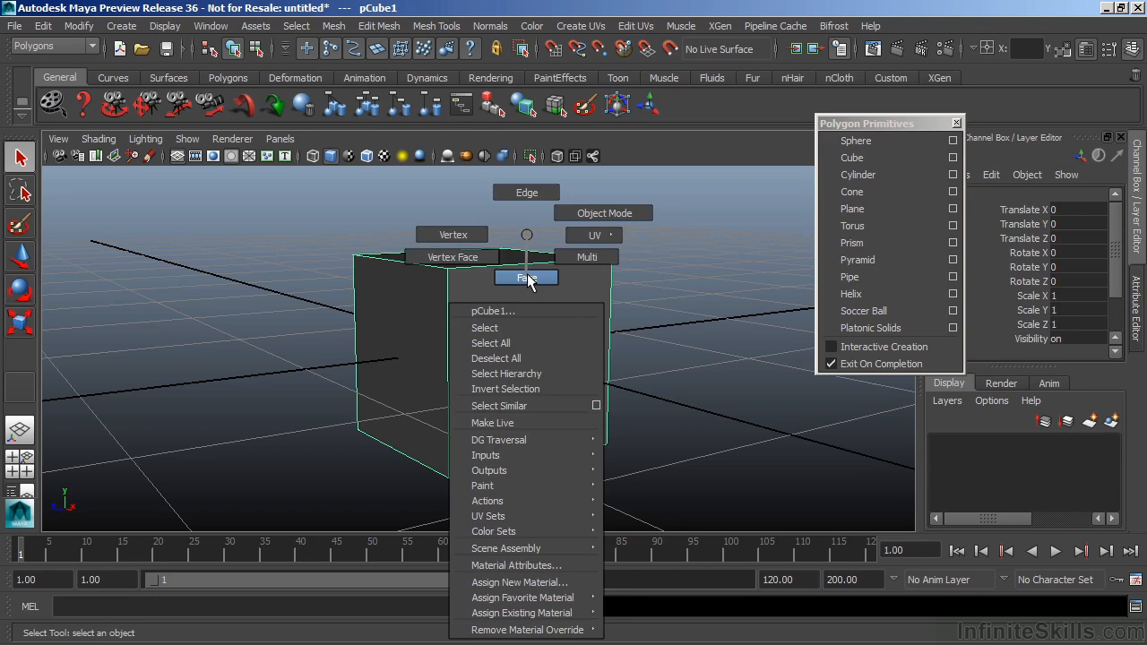
right_click_drag(526, 279, 527, 280)
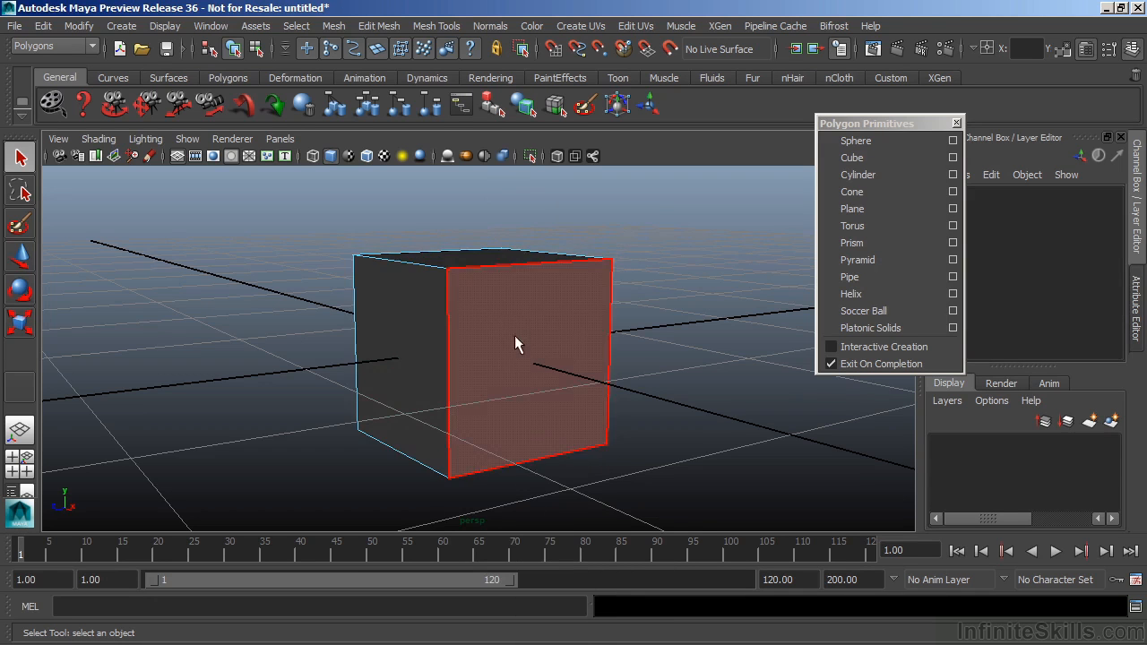
left_click(514, 342)
left_click_drag(617, 379, 687, 385, "alt")
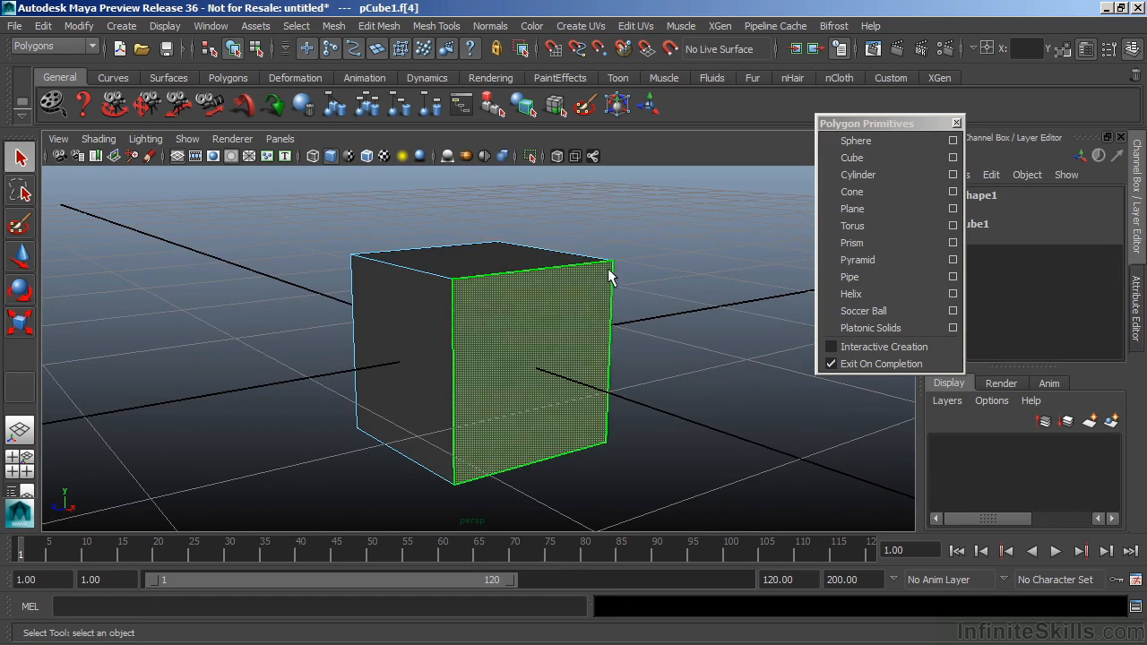
left_click_drag(601, 333, 628, 405, "alt")
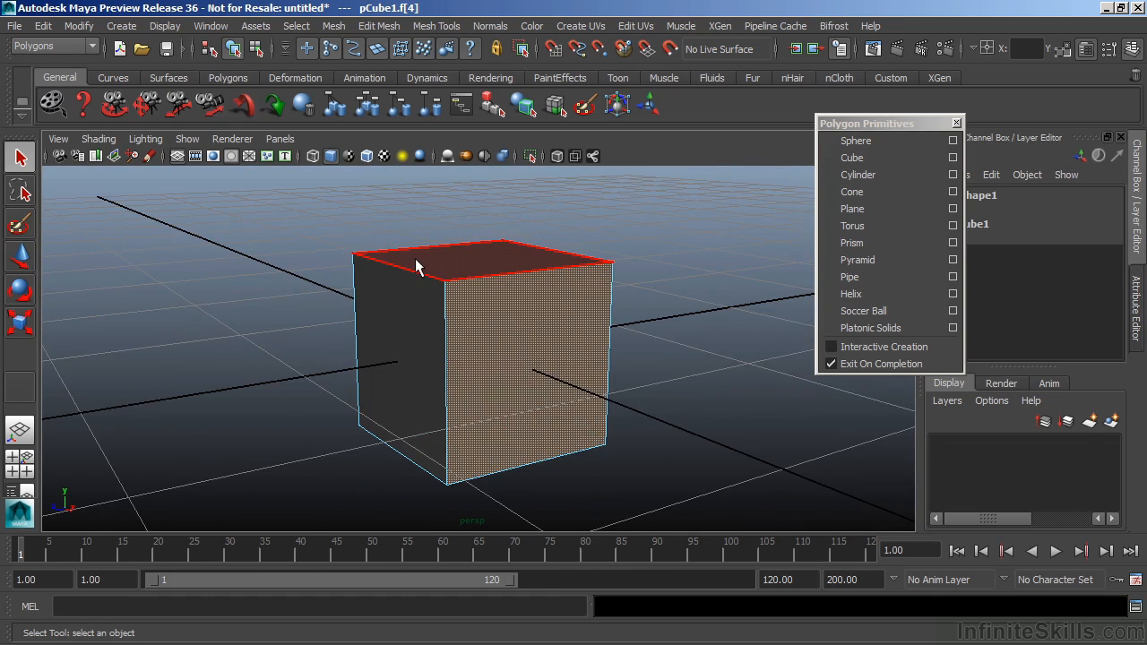
left_click_drag(413, 335, 526, 356, "alt")
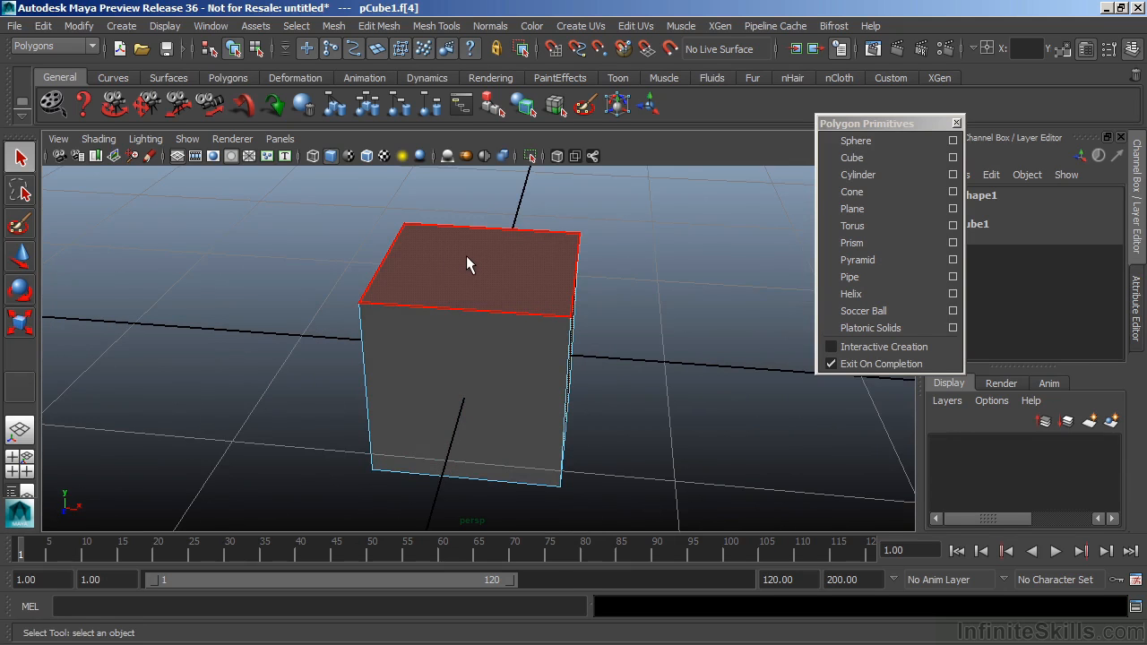
left_click_drag(466, 255, 583, 332, "alt")
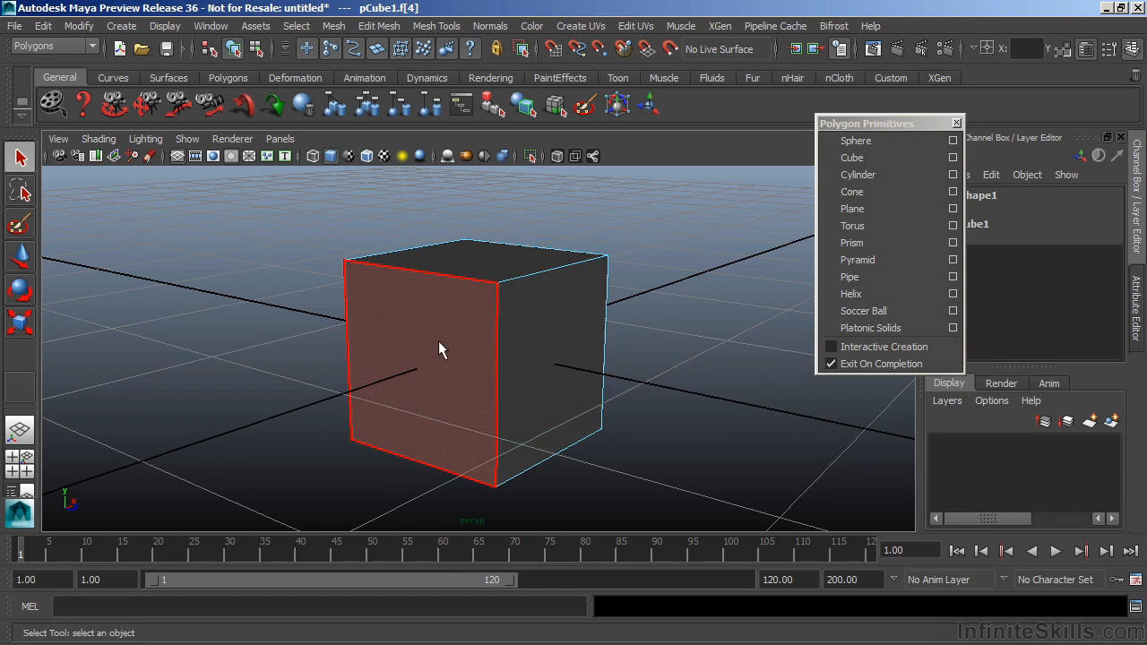
left_click_drag(452, 309, 503, 328, "alt")
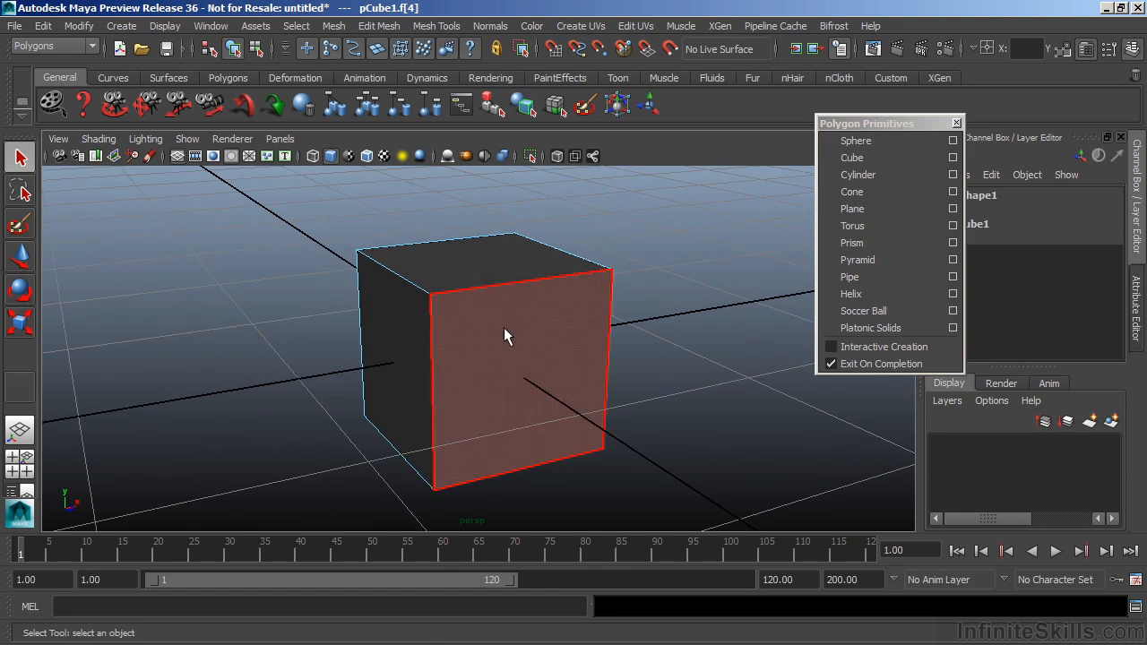
- Switch the cube to edge selection and select the vertical edge at its nearest corner
right_click(506, 327)
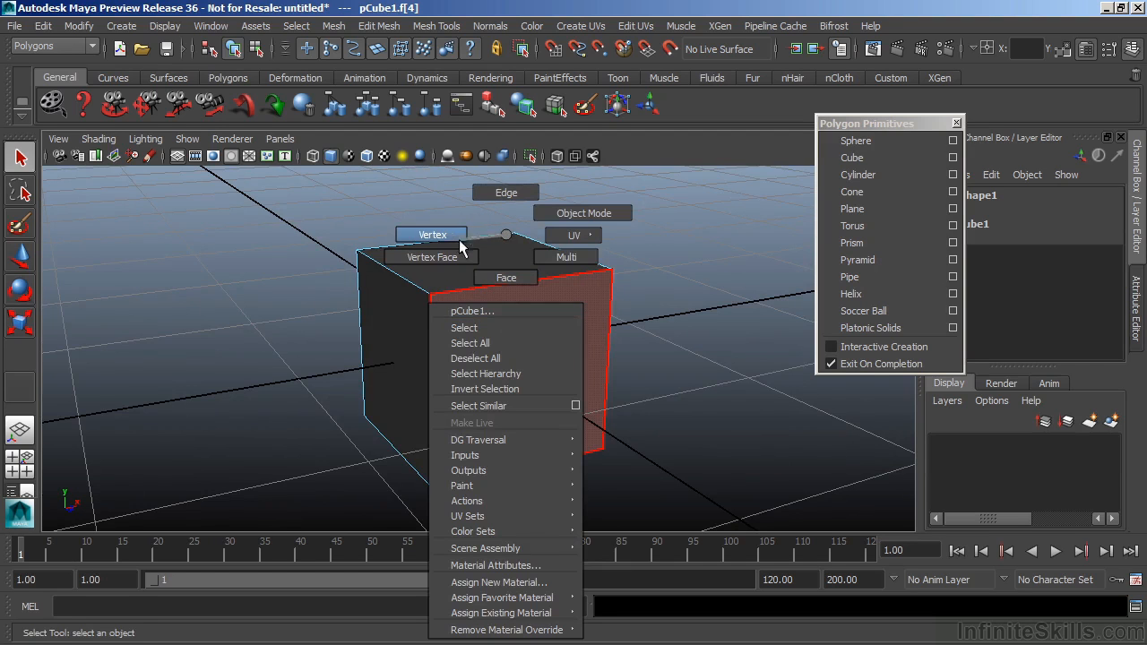
mouse_move(565, 240)
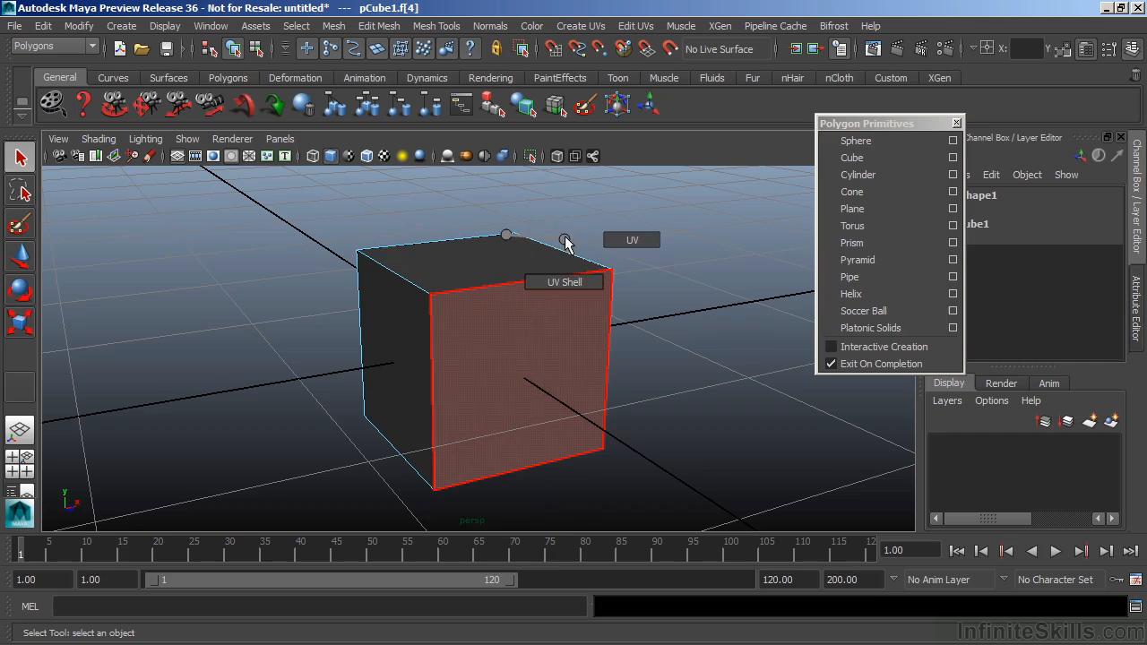
right_click_drag(502, 204, 499, 193)
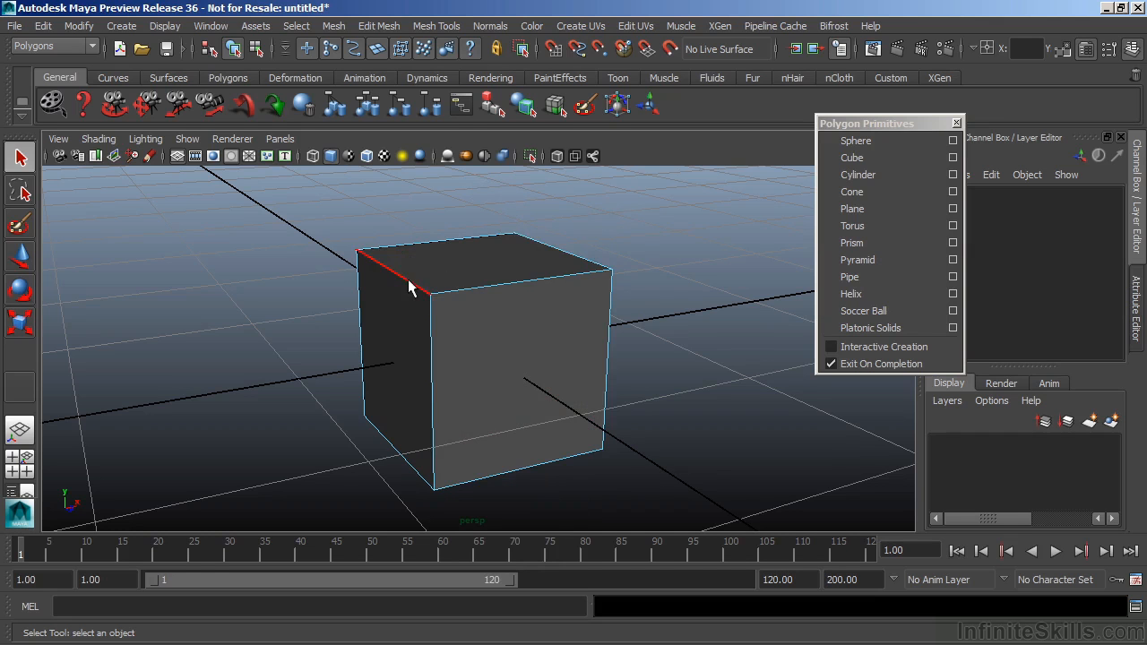
left_click(430, 335)
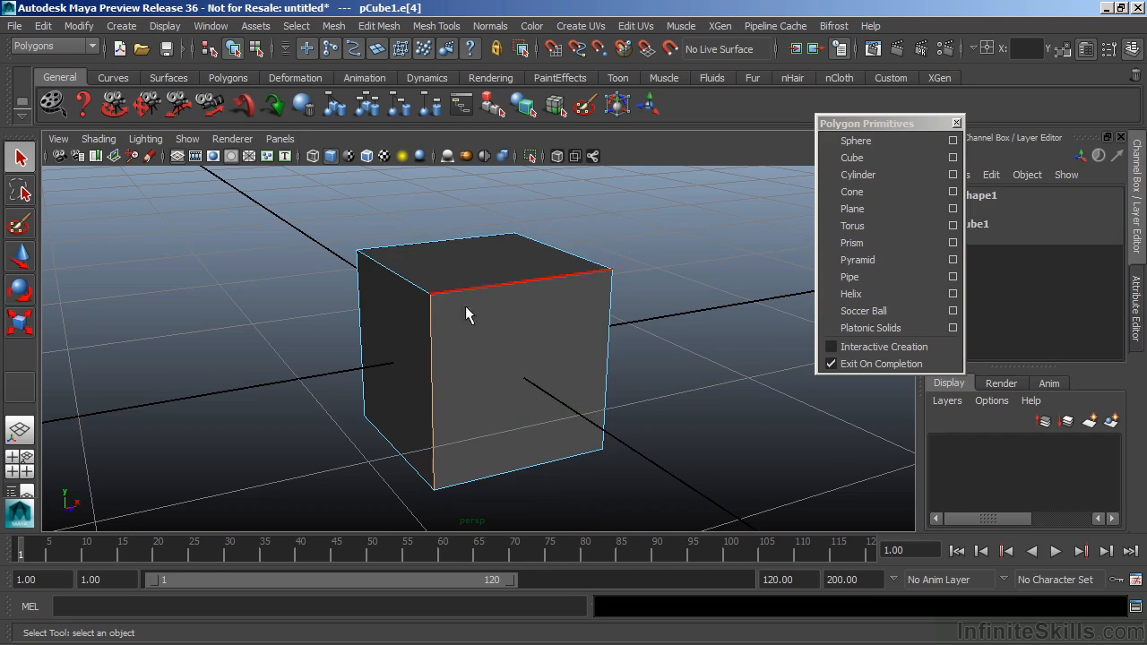
- Move the cube's nearest upper corner vertex in vertex selection mode and undo the move
left_click_drag(602, 367, 622, 335, "alt")
right_click(518, 236)
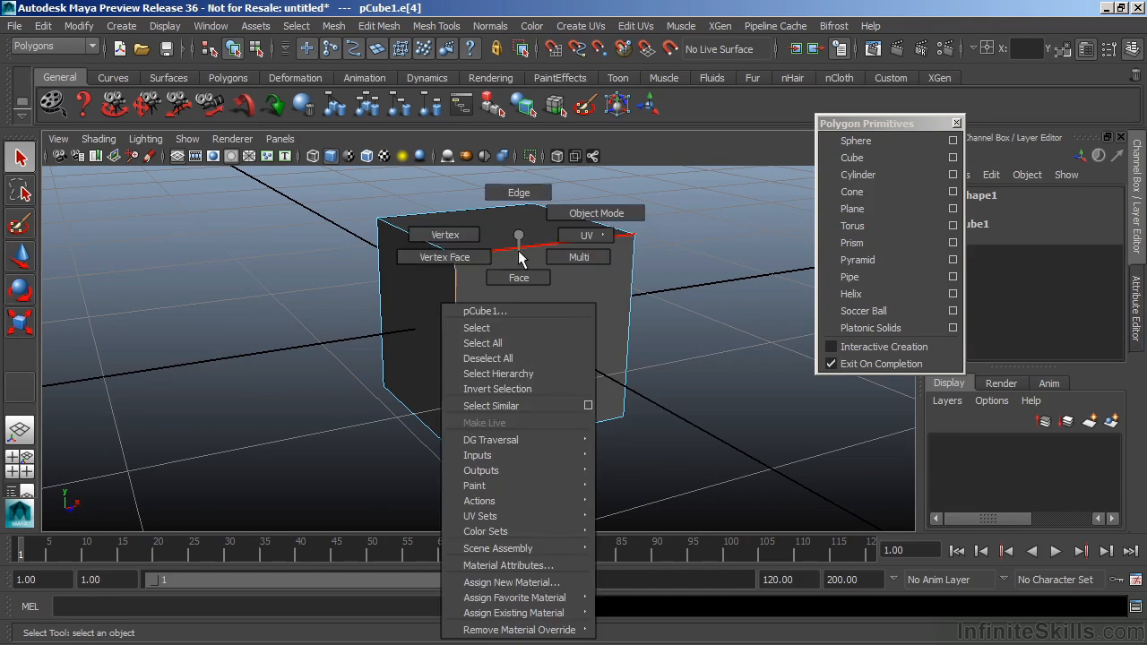
left_click(463, 236)
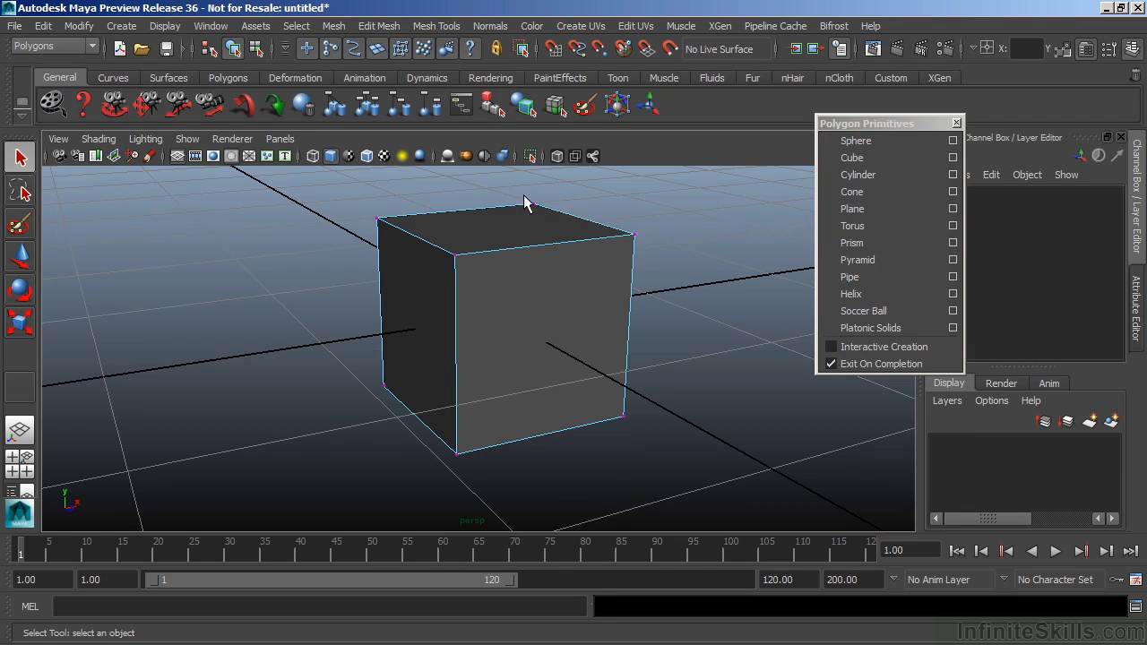
left_click(455, 256)
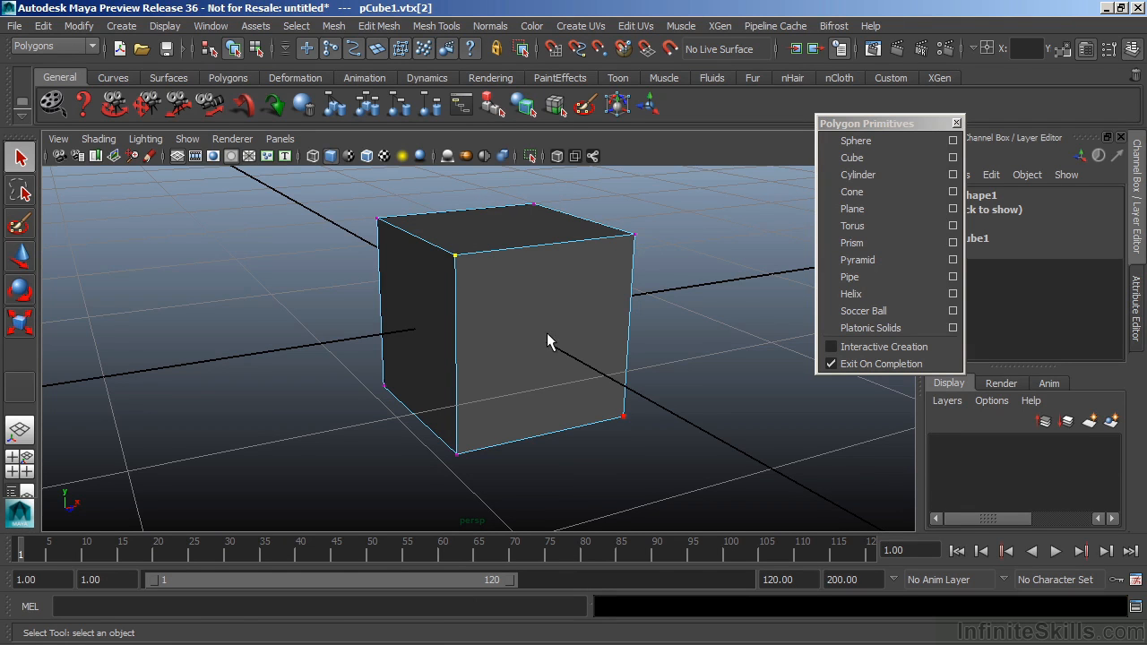
key("w")
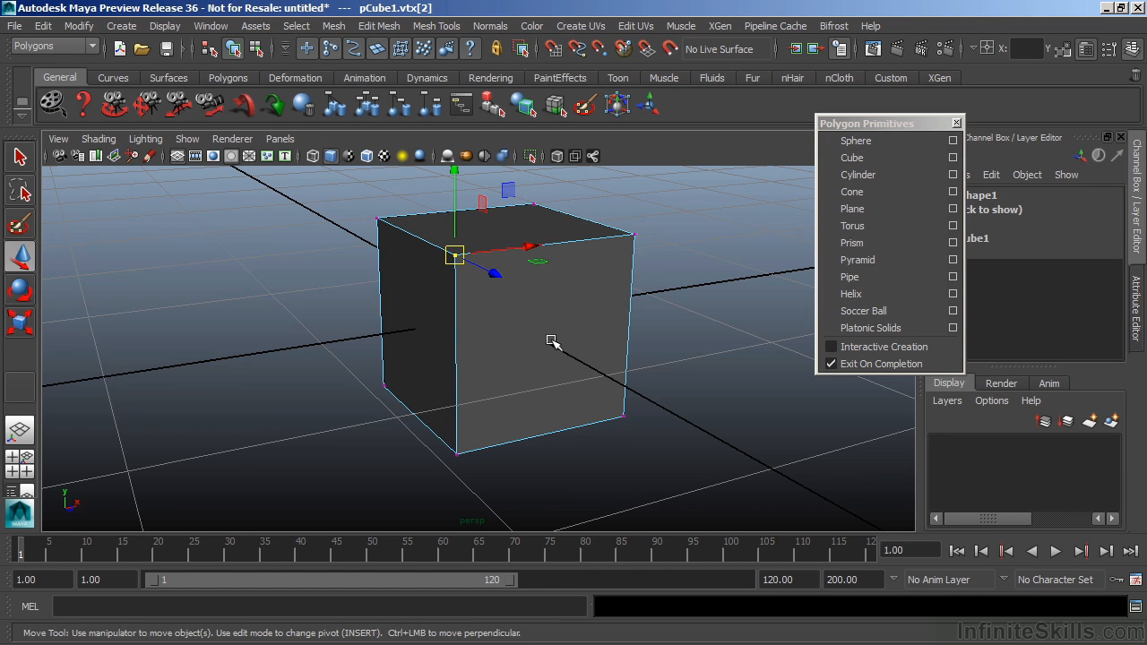
left_click_drag(455, 256, 326, 317)
key("ctrl+z")
- Move the cube's front face in face selection mode and undo the move
right_click_drag(564, 305, 557, 274)
left_click(548, 341)
left_click(548, 342)
left_click_drag(537, 383, 589, 392, "alt")
left_click_drag(575, 339, 335, 307)
key("ctrl+z")
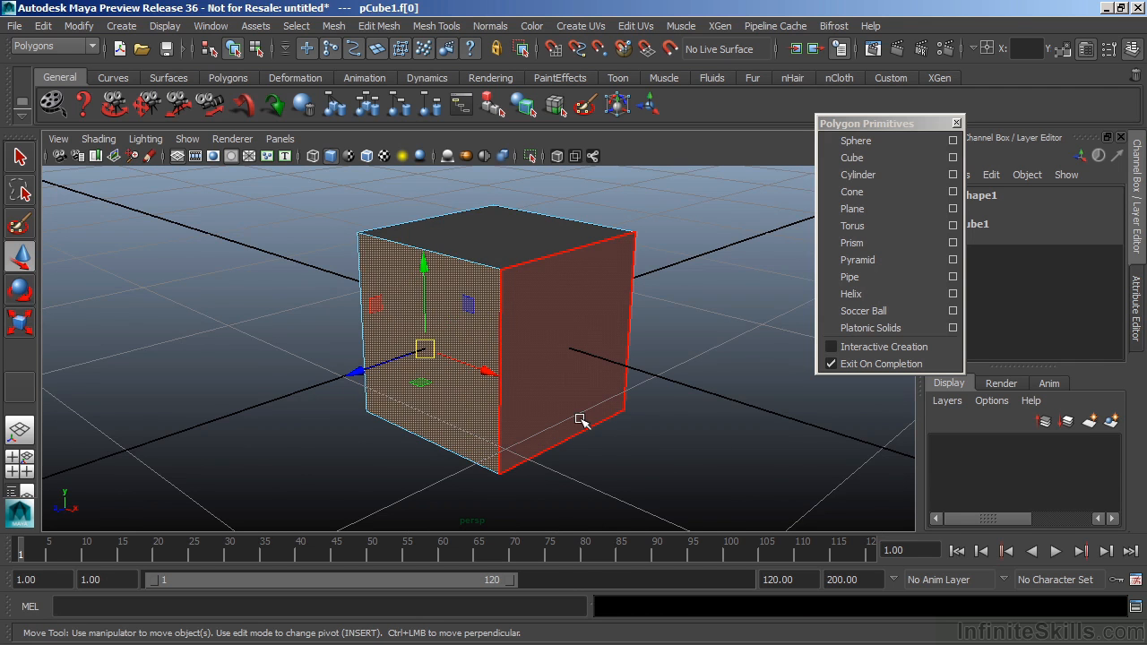
- Select the edges bordering one side face of the cube in edge selection mode and clear the selection
right_click_drag(578, 254, 578, 191)
left_click(575, 250)
double_click(629, 315)
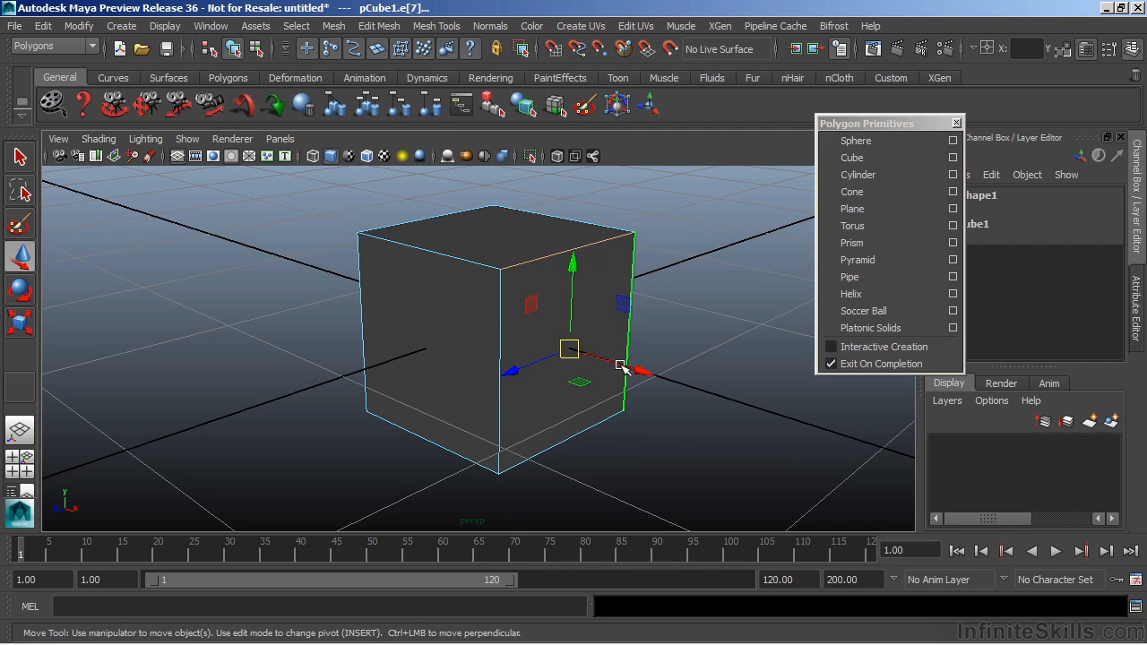
double_click(499, 328)
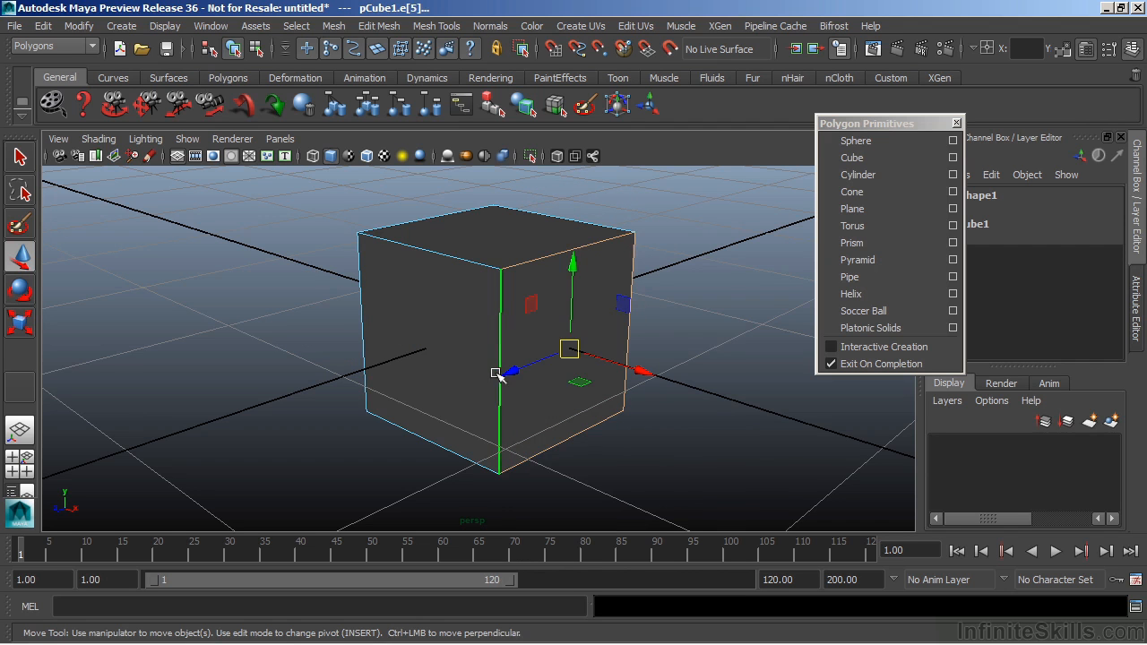
left_click(690, 482)
- Switch the cube to UV selection and select the UV point at the front face's upper right corner
left_click_drag(690, 482, 594, 362, "alt")
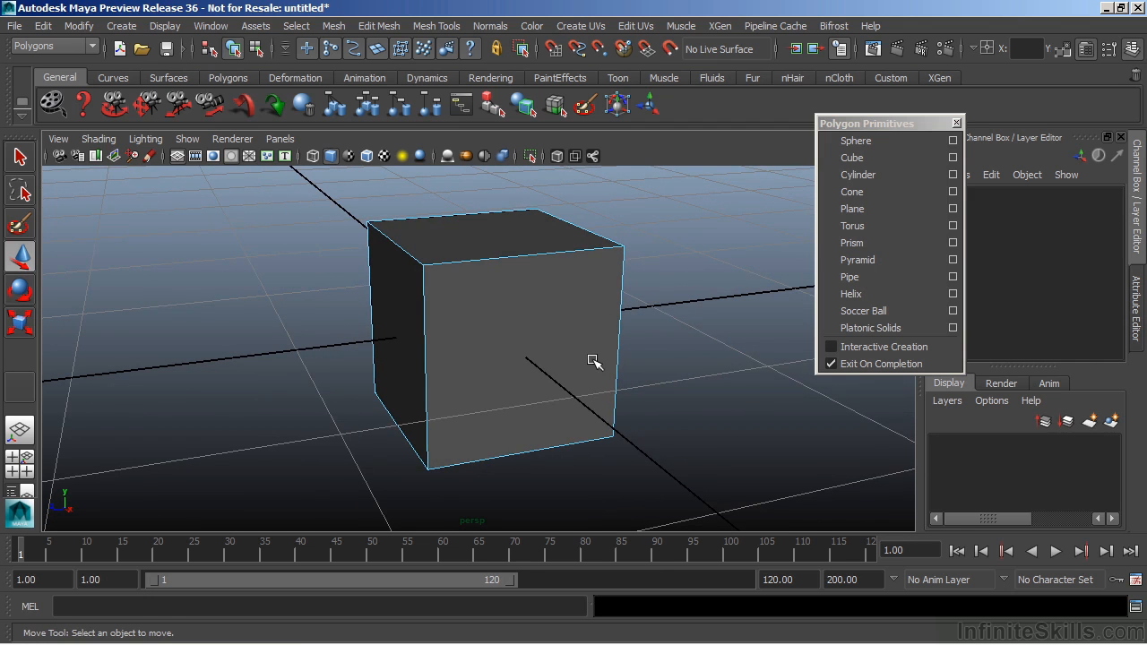
mouse_move(558, 340)
left_mouse_down("alt")
mouse_move(502, 338)
mouse_move(565, 339)
left_mouse_up("alt")
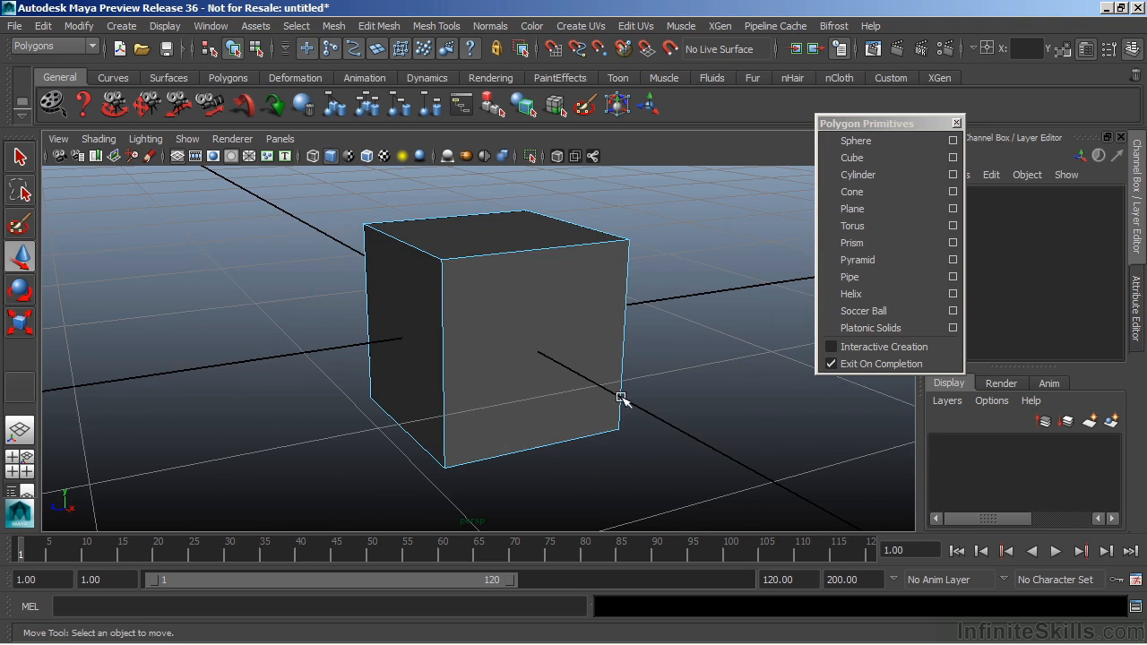
left_click_drag(628, 410, 647, 393, "alt")
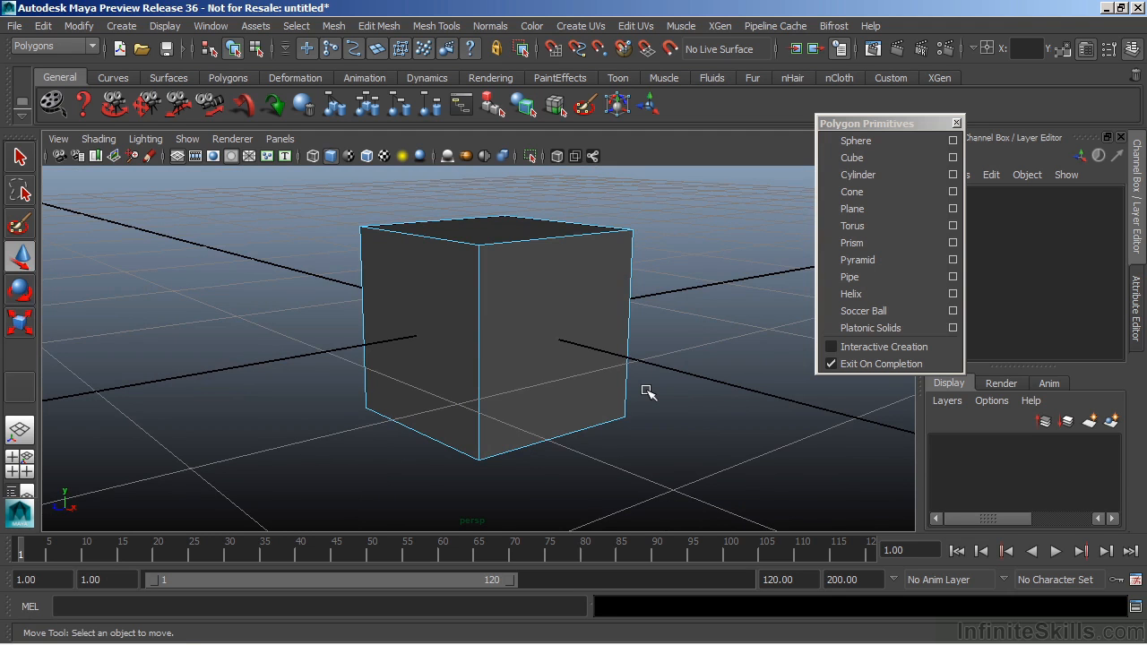
right_click_drag(535, 238, 643, 234)
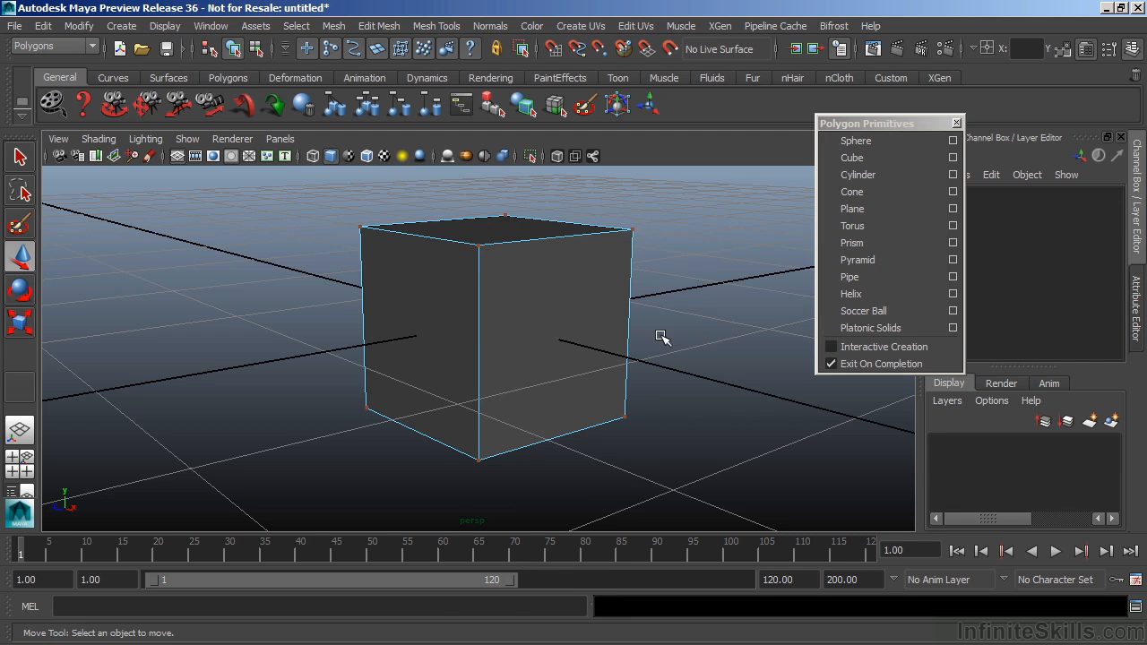
left_click(636, 233)
left_click_drag(632, 304, 586, 302, "alt")
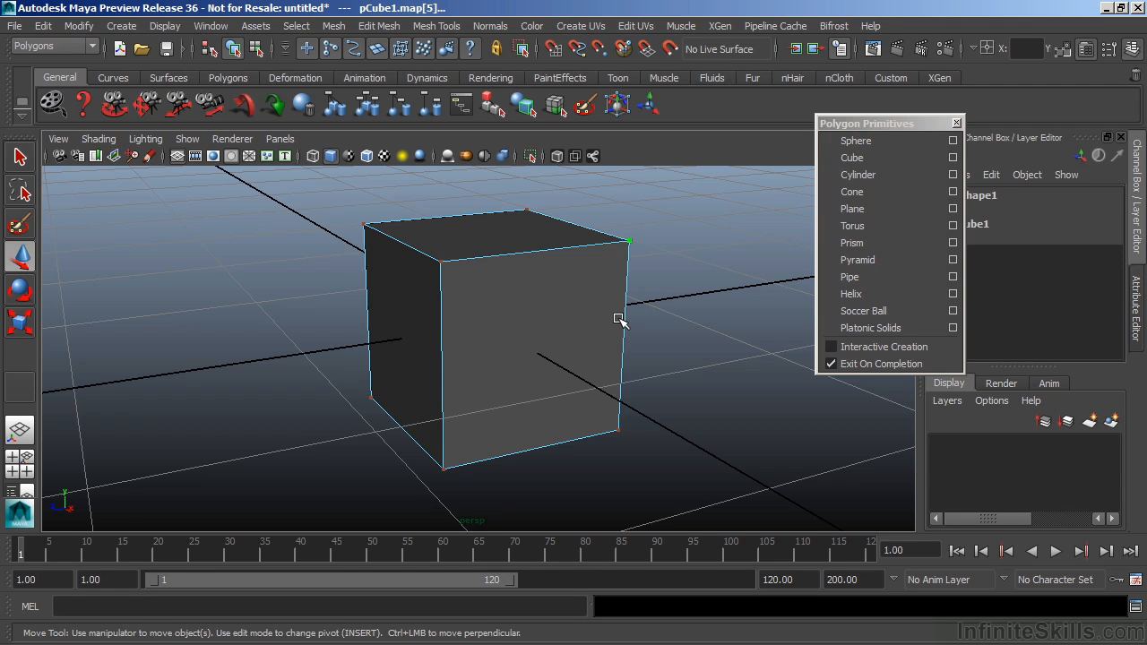
- Switch the cube to vertex face selection and examine its separated faces from different angles
right_click_drag(547, 235, 479, 259)
mouse_move(691, 376)
left_mouse_down("alt")
mouse_move(523, 375)
mouse_move(476, 402)
mouse_move(546, 376)
mouse_move(645, 368)
mouse_move(673, 379)
left_mouse_up("alt")
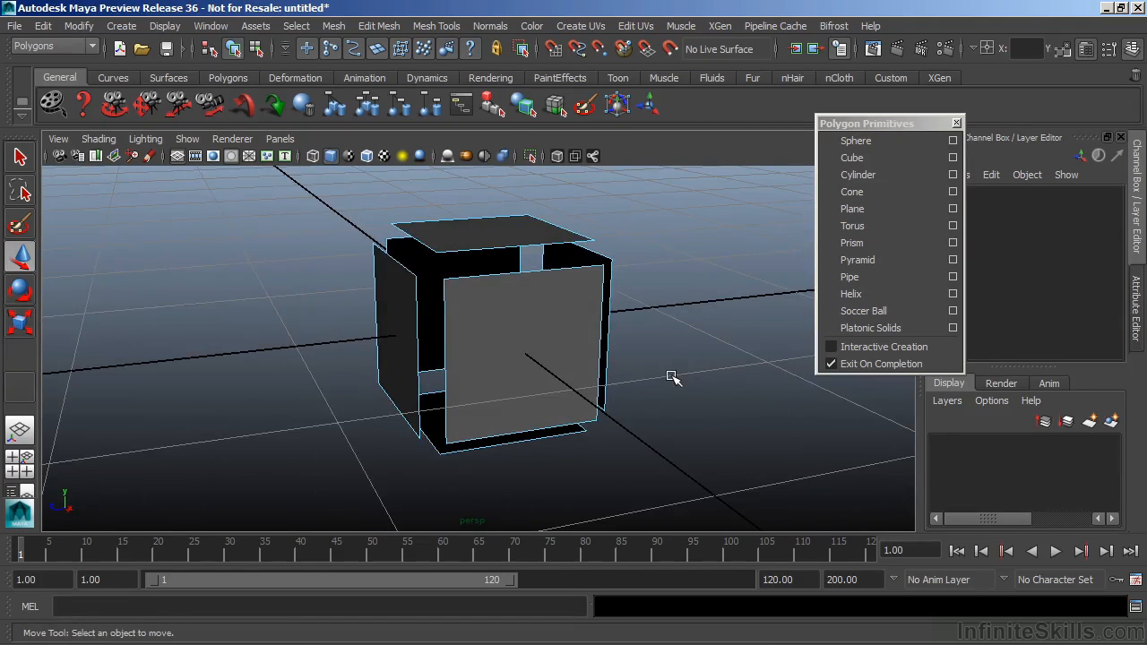
left_click_drag(471, 312, 321, 309, "alt")
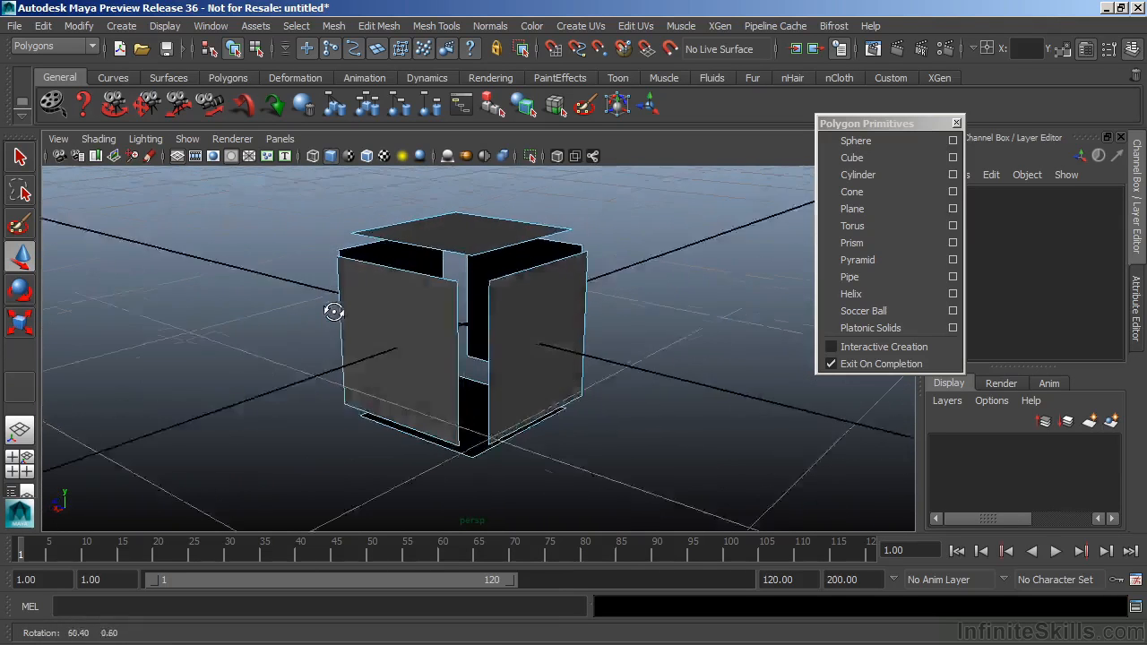
- Extrude the cube's right side face in face selection mode without pulling it out, and clear the selection
right_click(473, 244)
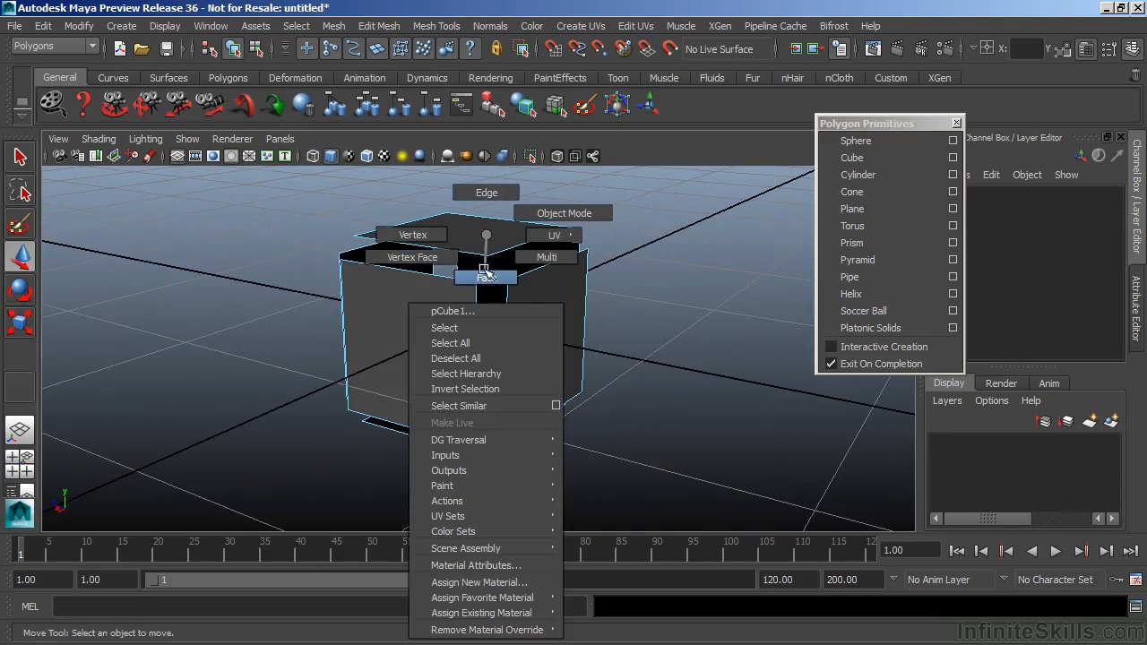
left_click(487, 277)
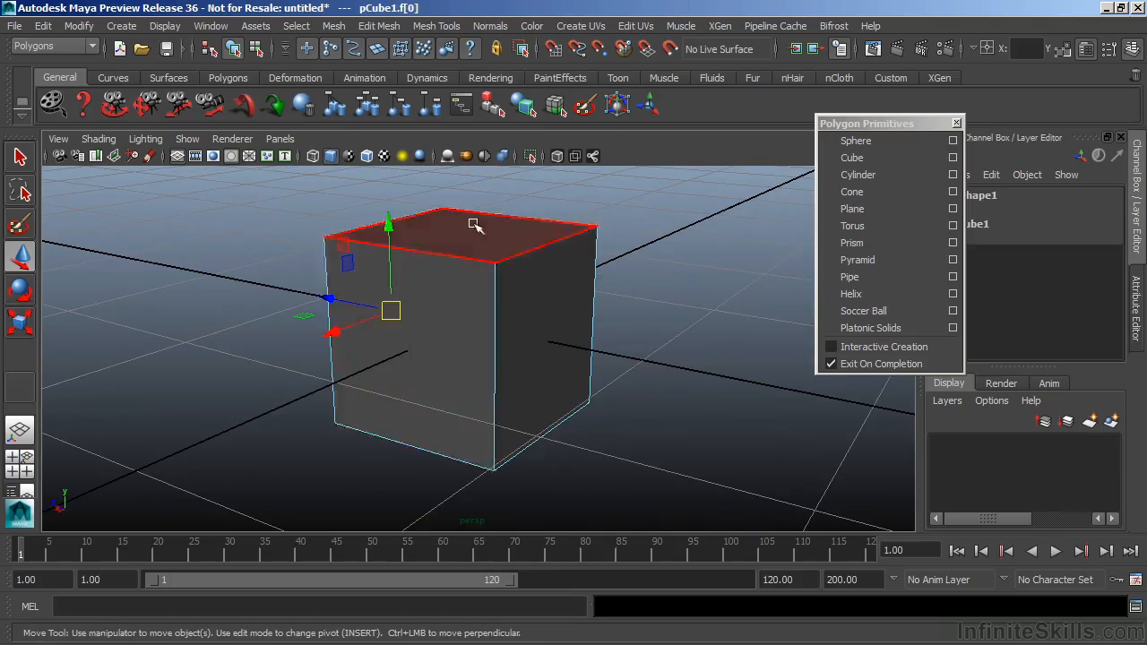
left_click(538, 312)
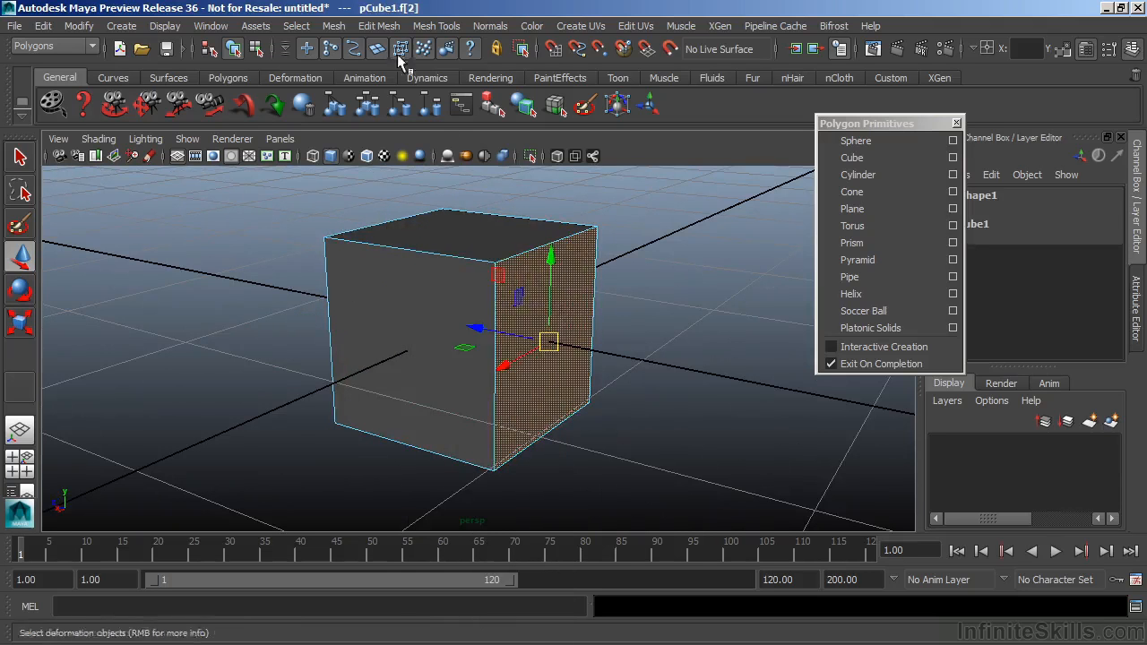
left_click(379, 26)
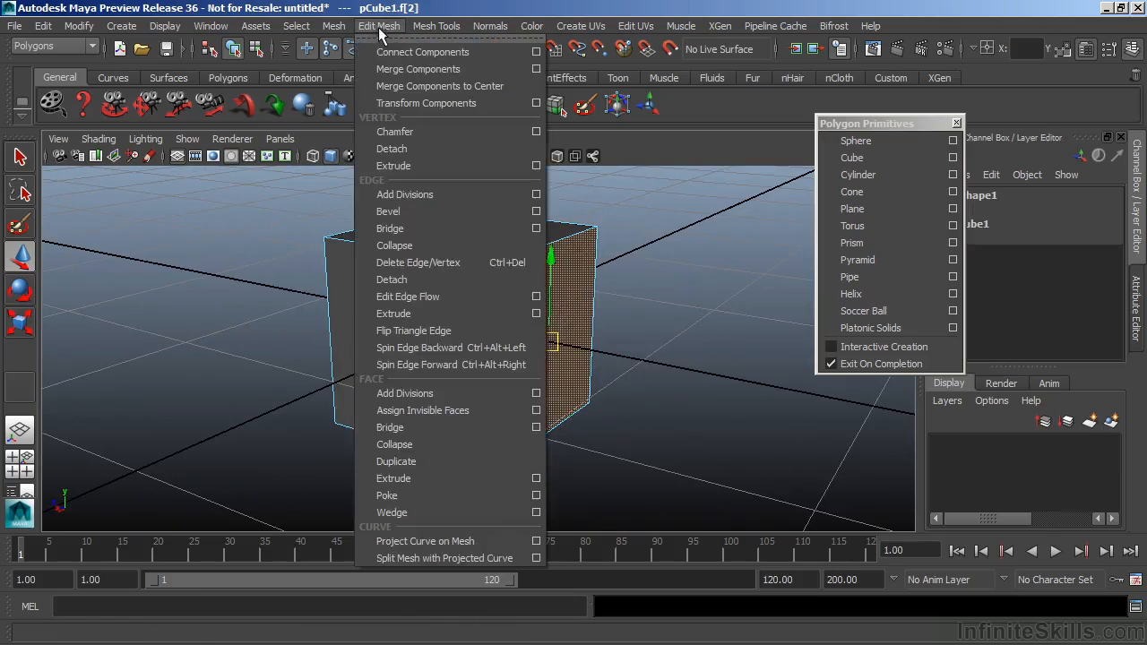
left_click(397, 479)
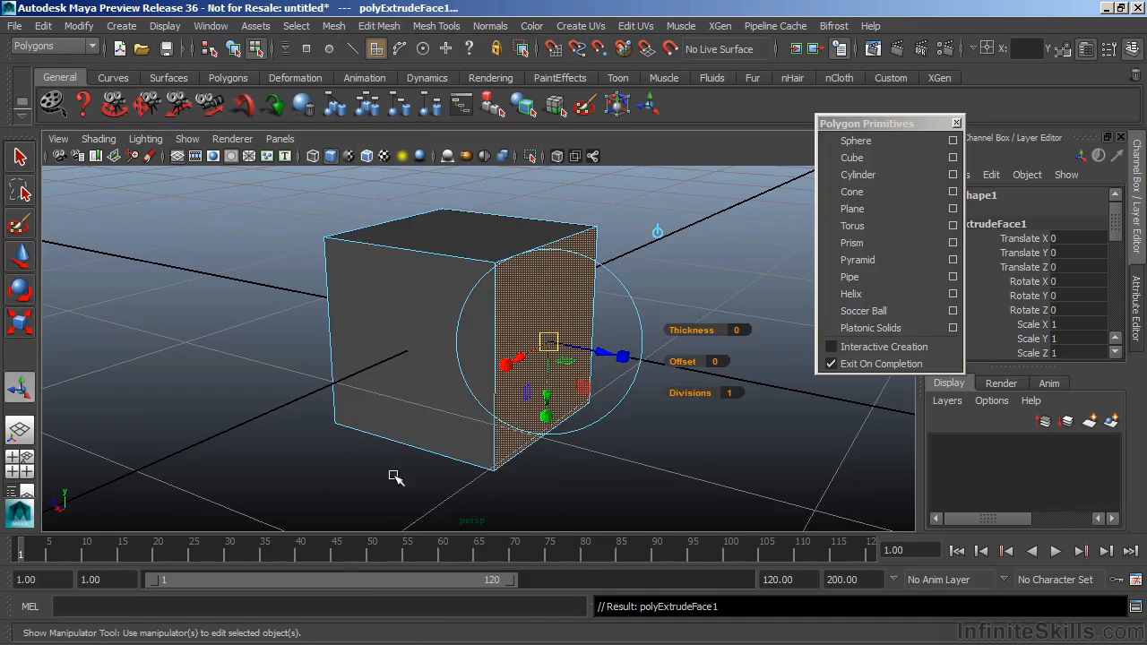
left_click(663, 285)
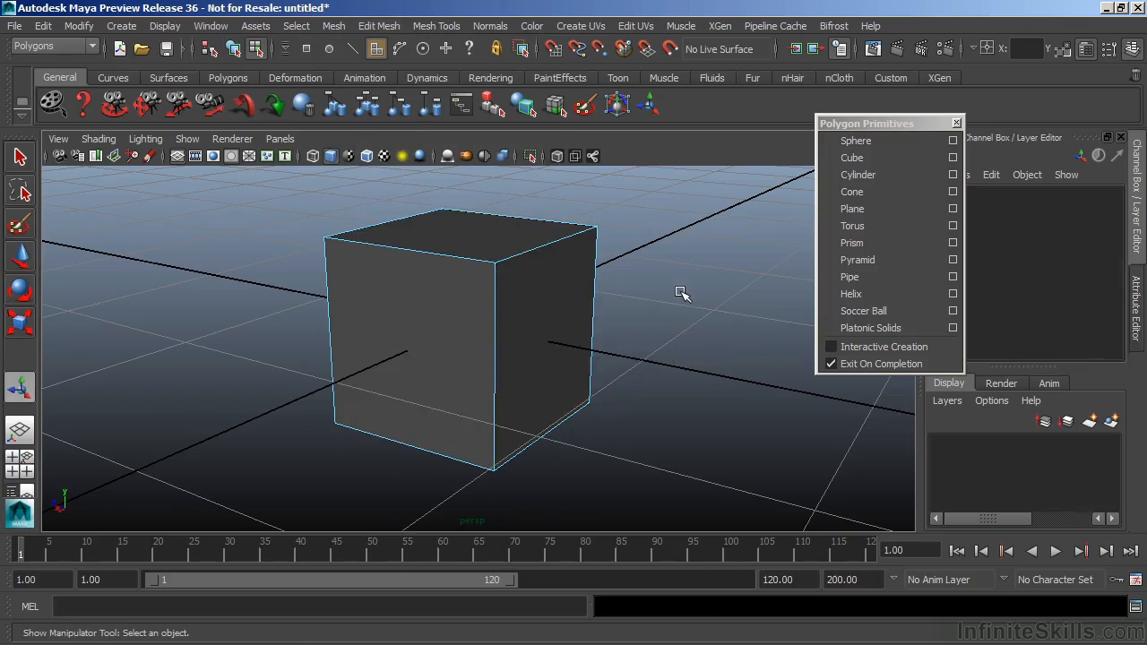
- Switch the cube back to vertex face selection and inspect the gaps between its separated faces from several angles
right_click_drag(520, 287, 459, 258)
left_click_drag(738, 448, 686, 364, "alt")
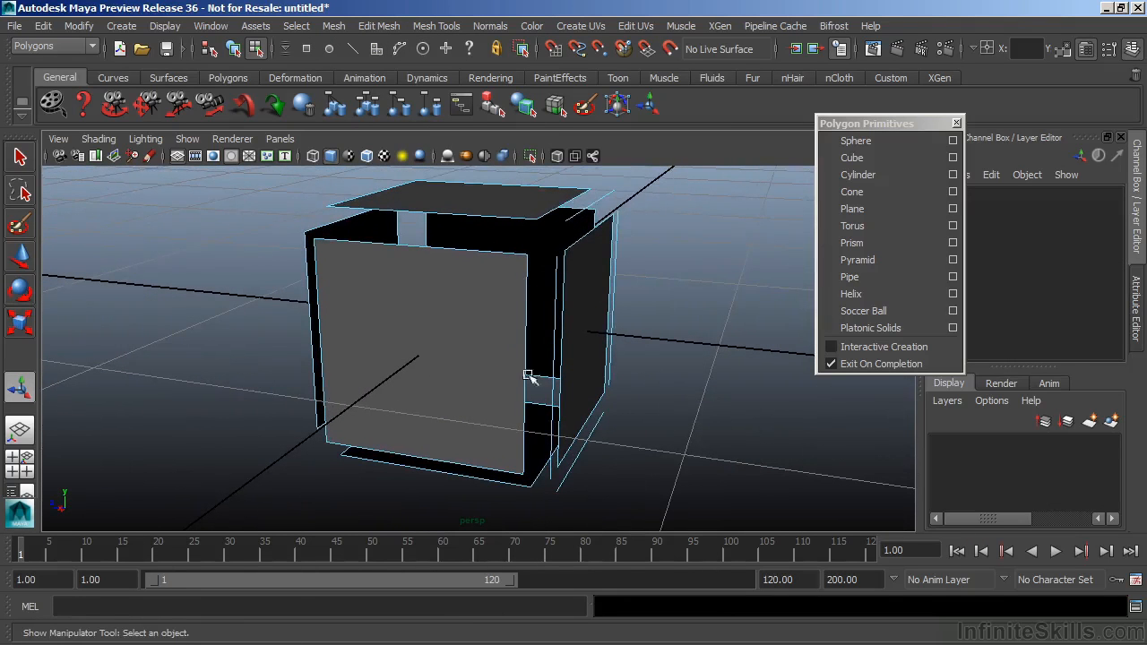
left_click_drag(740, 301, 735, 313, "alt")
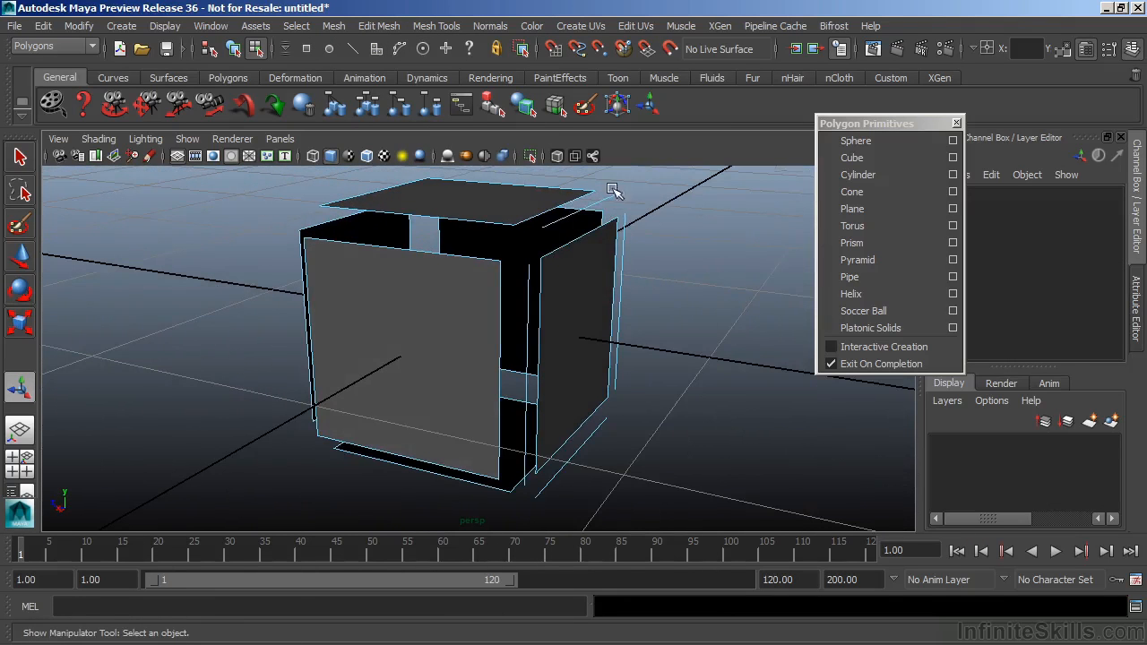
left_click_drag(621, 354, 540, 257, "alt")
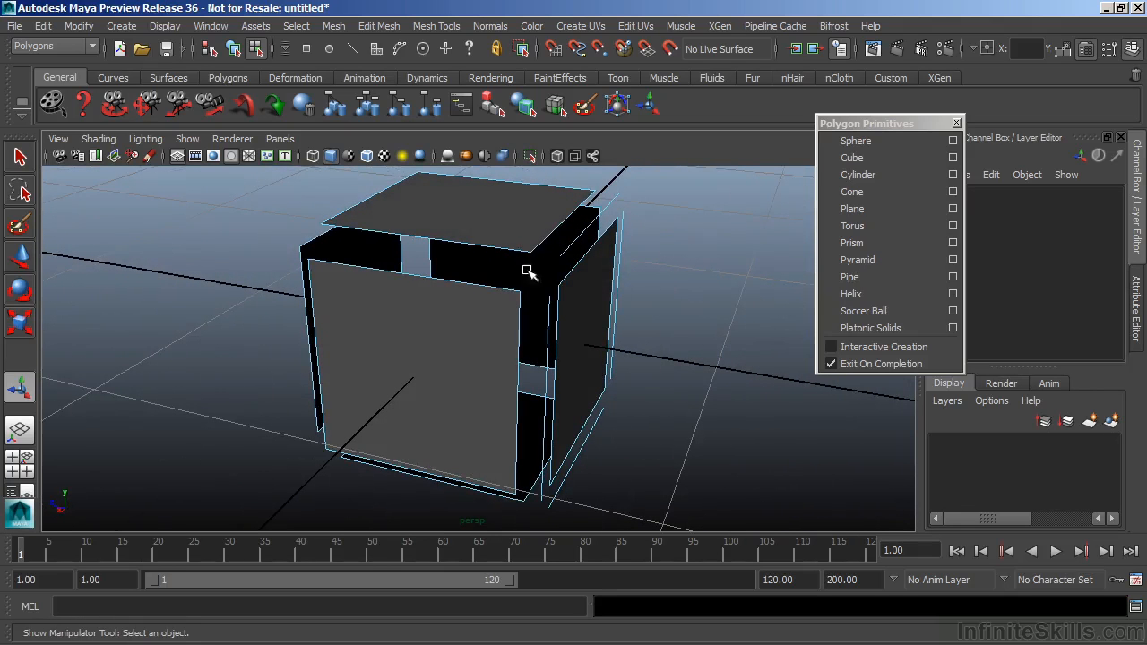
- Leave component selection and return the cube to object selection mode
right_click_drag(526, 213, 251, 355)
key("F8")
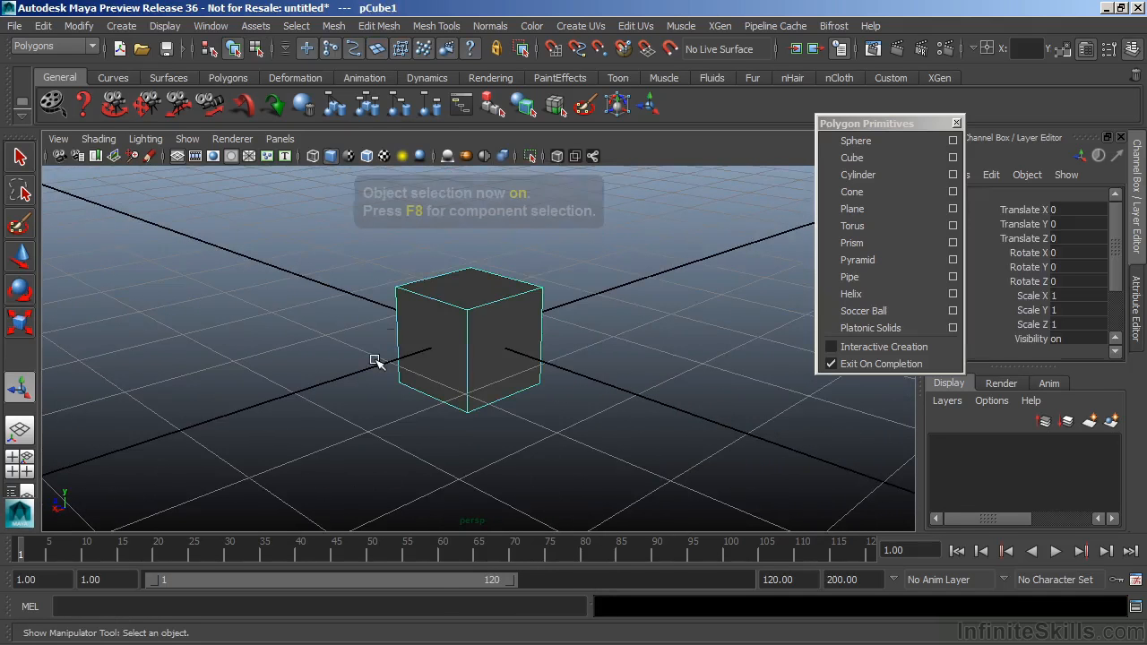
left_click_drag(489, 338, 453, 328, "alt")
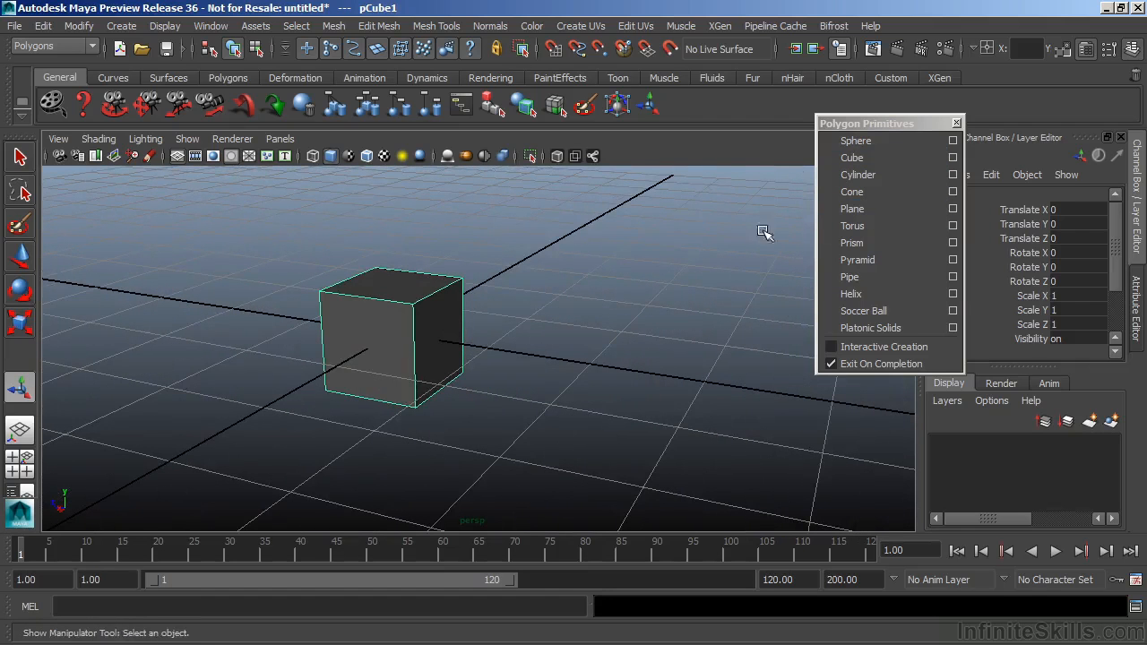
- Draw an eight-sided polygon on the grid beside the cube with the Create Polygon Tool, shifting its last point slightly outward before completing it
left_click(439, 27)
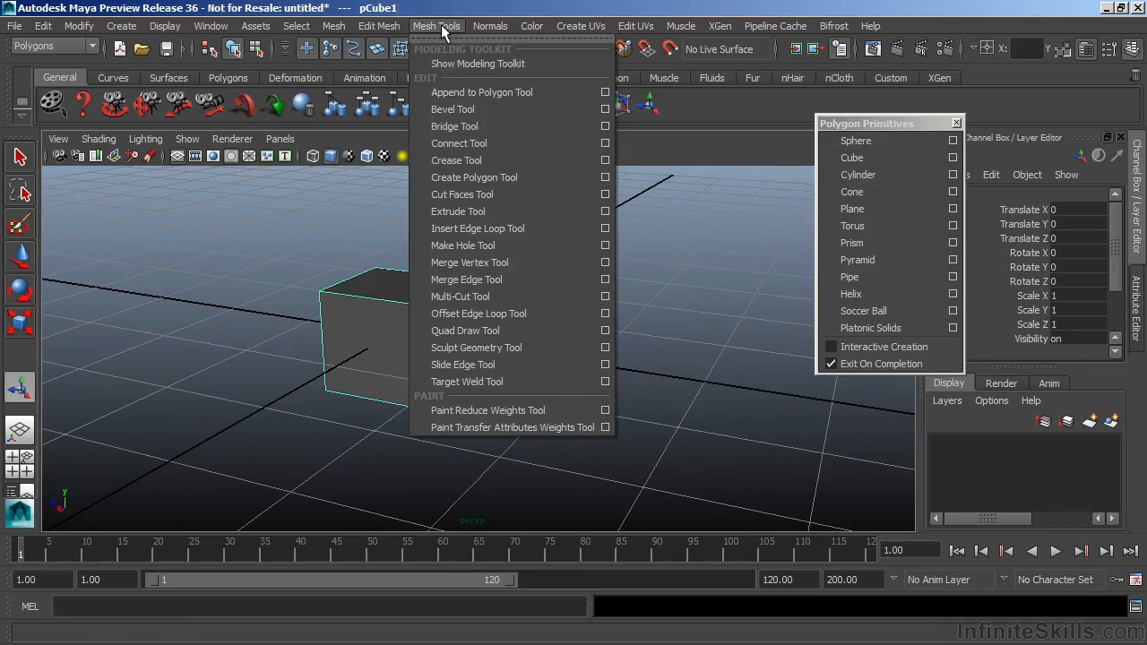
left_click(479, 178)
left_click_drag(539, 325, 575, 252, "alt")
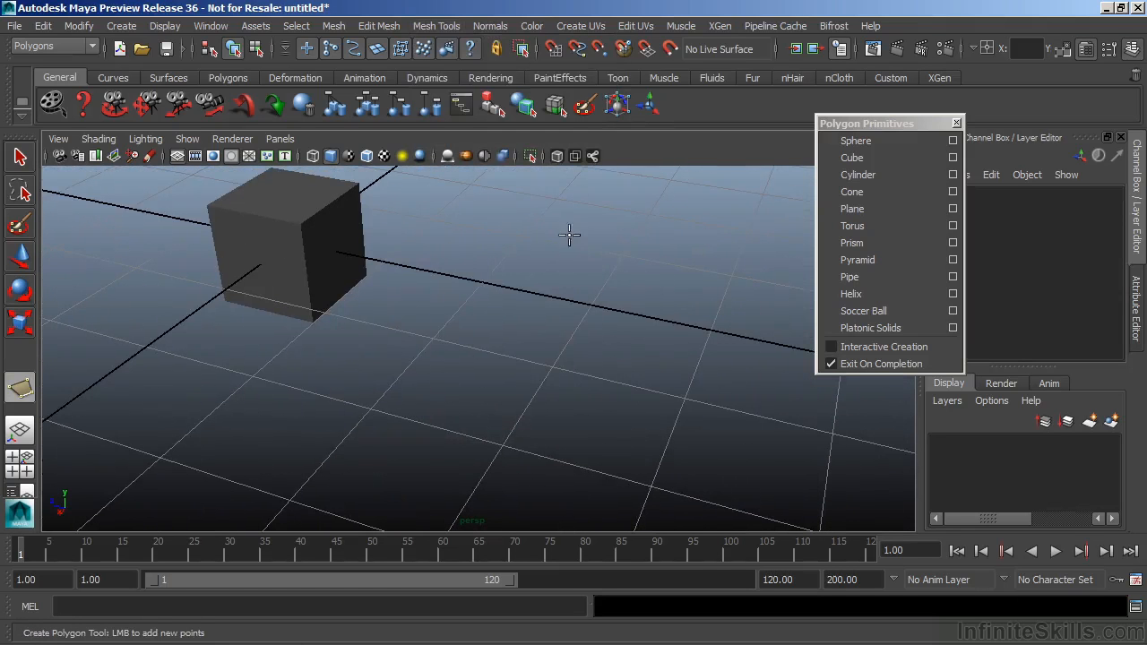
left_click(558, 238)
left_click(493, 253)
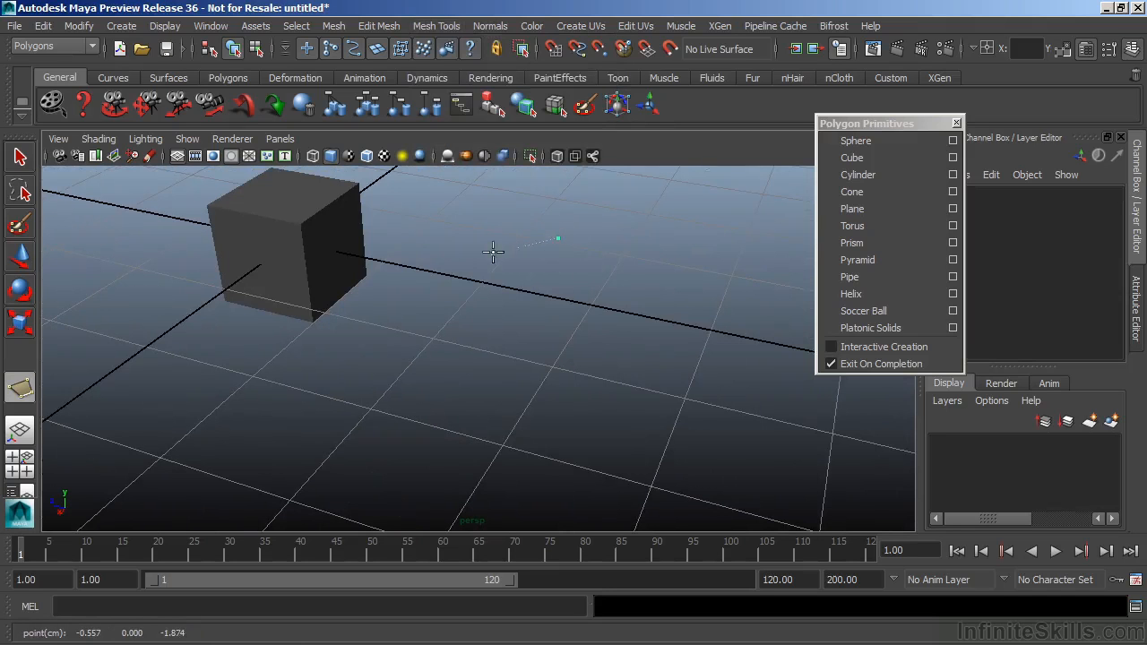
left_click(446, 284)
left_click(399, 384)
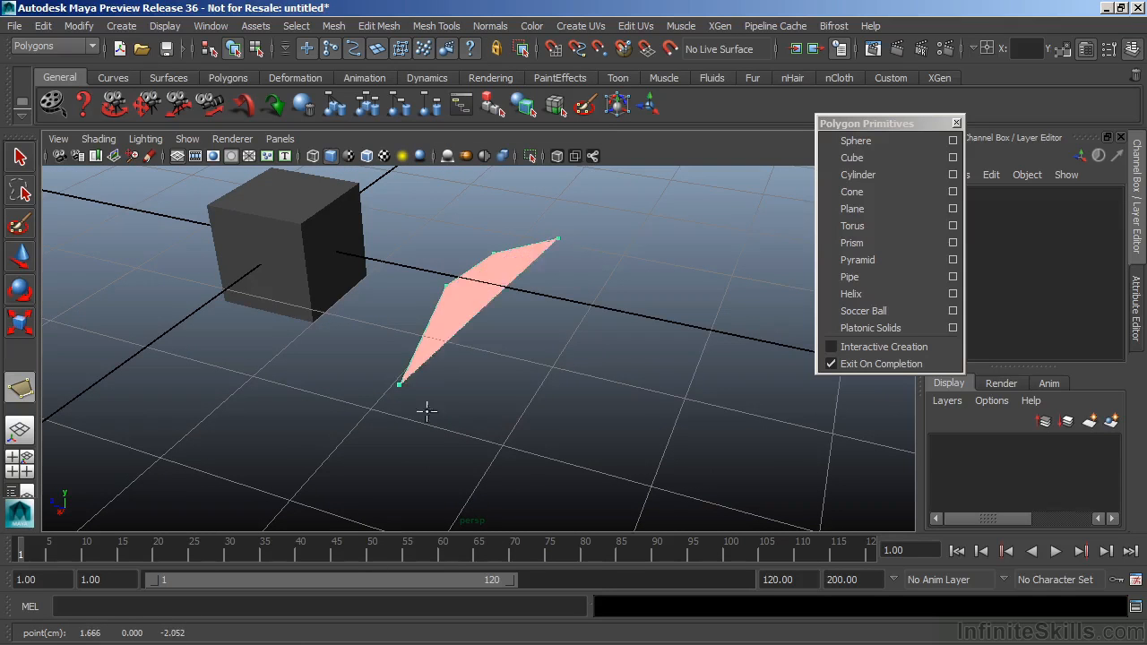
left_click(469, 432)
left_click(640, 440)
left_click(701, 325)
left_click(654, 256)
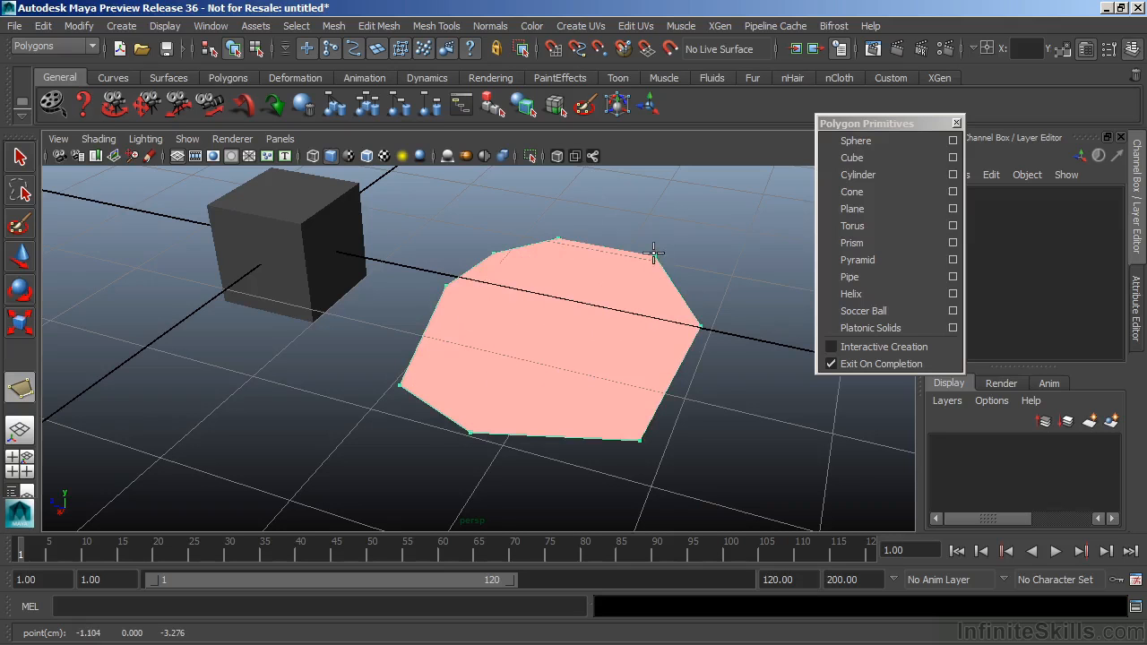
middle_click_drag(654, 255, 685, 249)
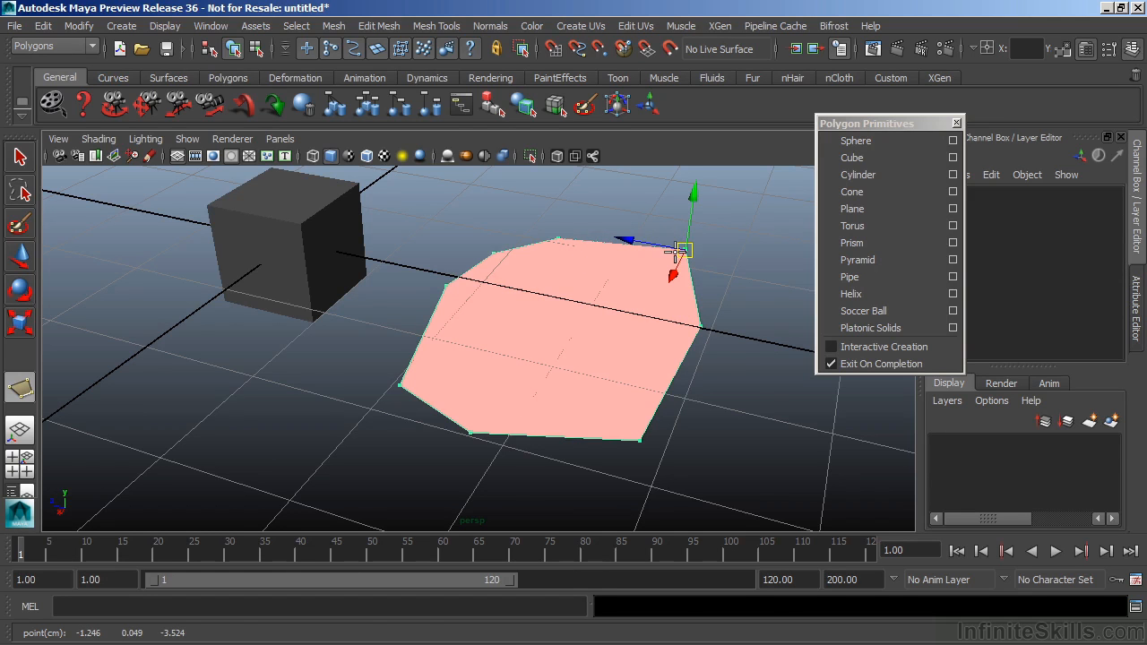
key("Return")
- Turn on the Poly Count heads-up display for the viewport
mouse_move(568, 377)
left_mouse_down("alt")
mouse_move(537, 366)
mouse_move(583, 346)
mouse_move(570, 389)
mouse_move(571, 366)
left_mouse_up("alt")
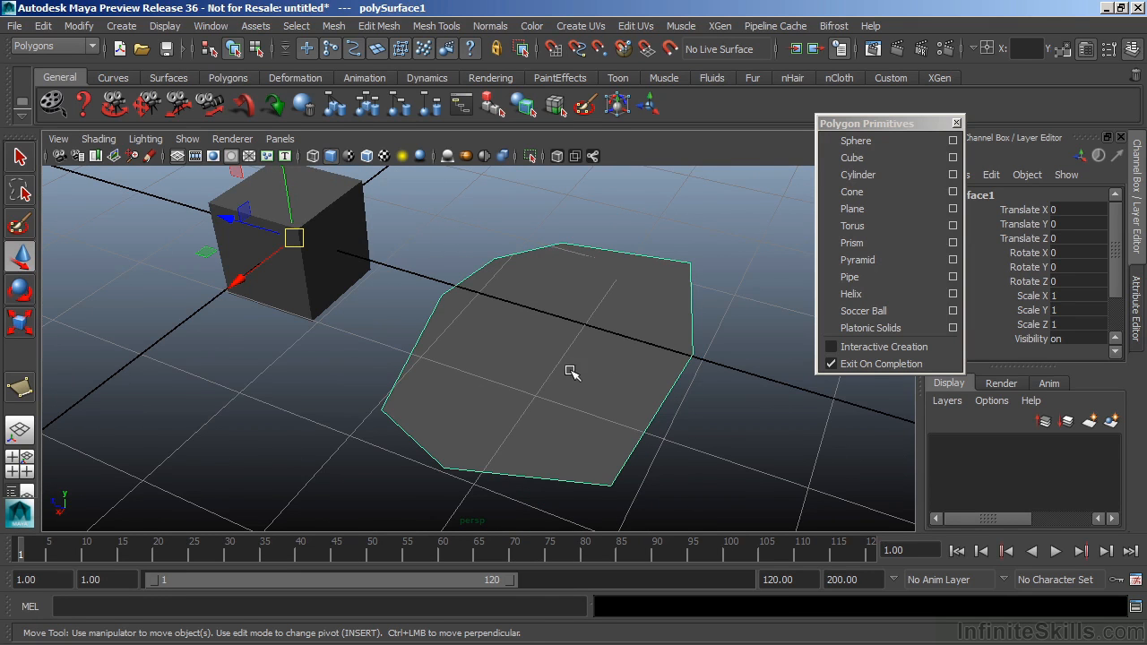
right_click_drag(563, 365, 479, 297, "alt")
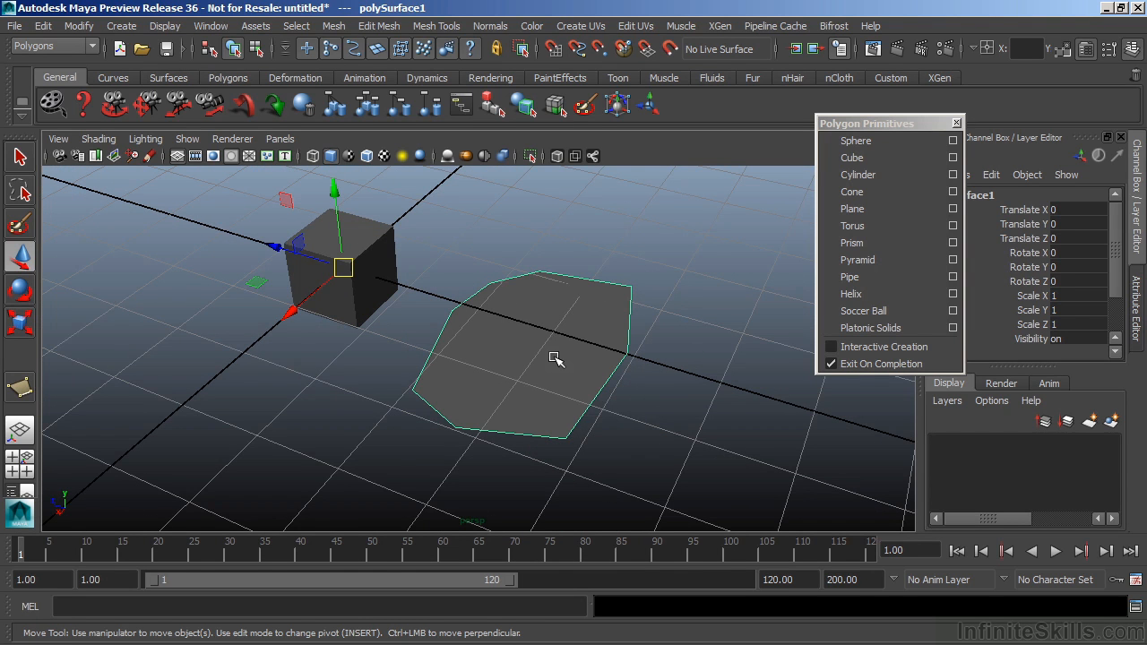
middle_click_drag(556, 358, 582, 360, "alt")
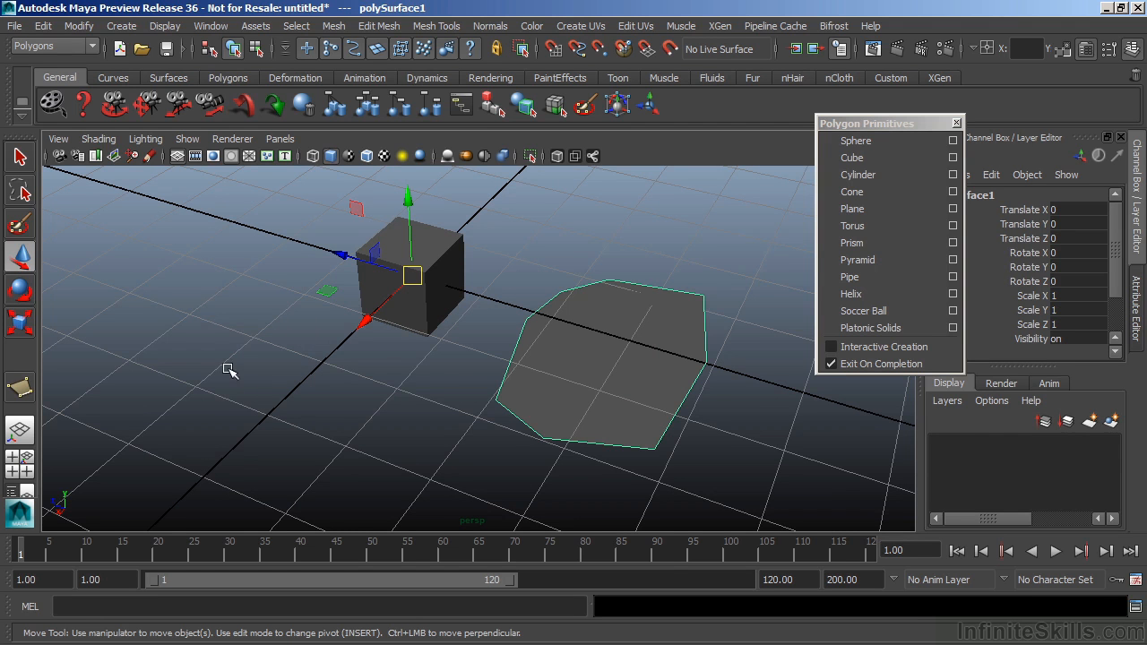
left_click(163, 27)
mouse_move(176, 74)
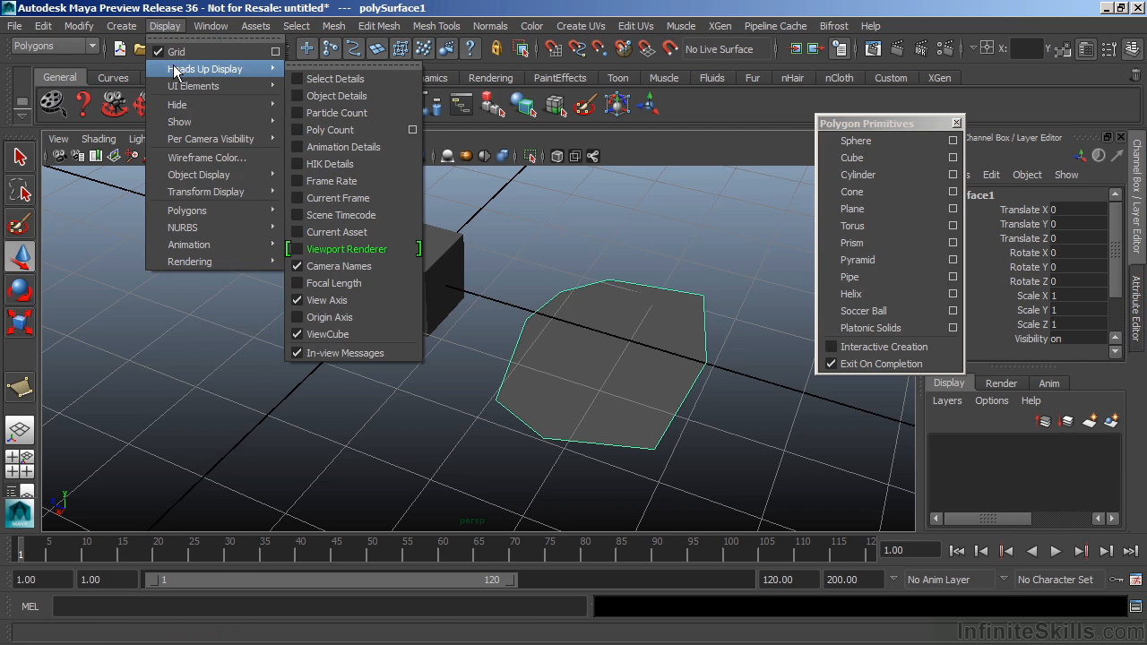
left_click(298, 130)
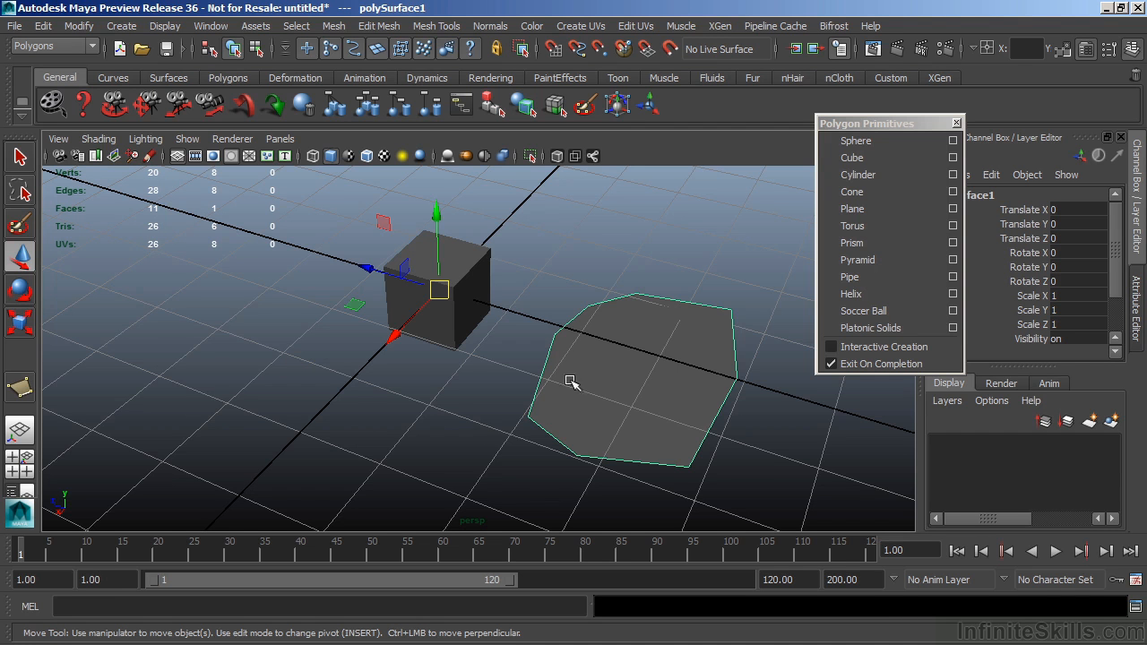
- Switch the new polygon to vertex selection and select the two neighbouring vertices at its far corner nearest the cube
left_click_drag(322, 409, 249, 228, "alt")
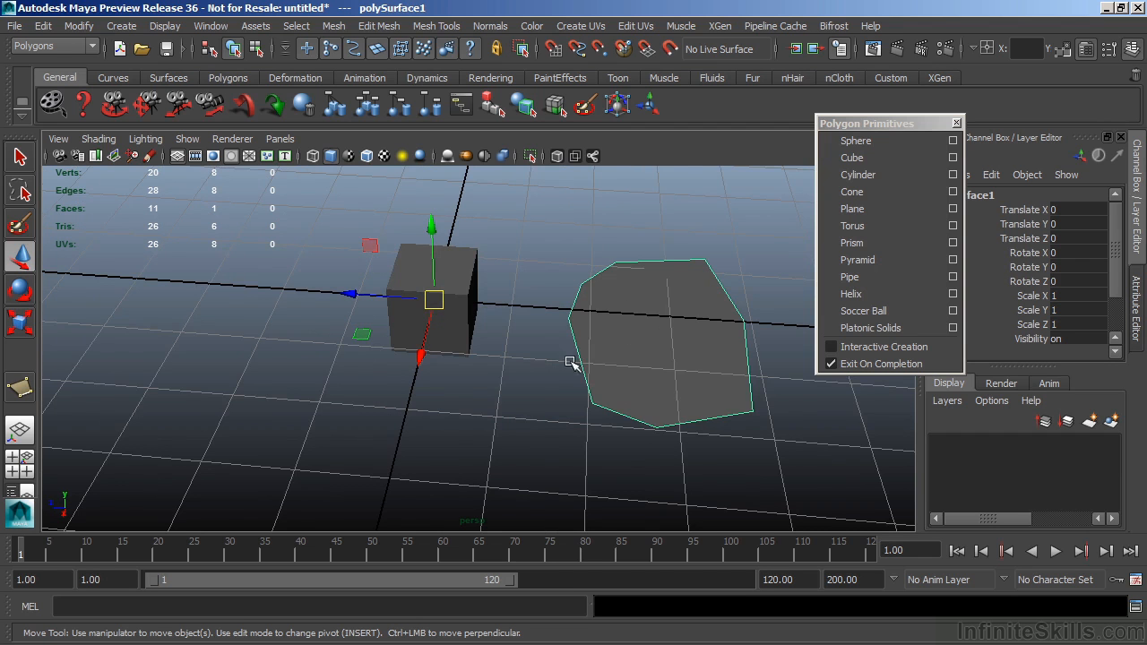
middle_click_drag(644, 353, 538, 341, "alt")
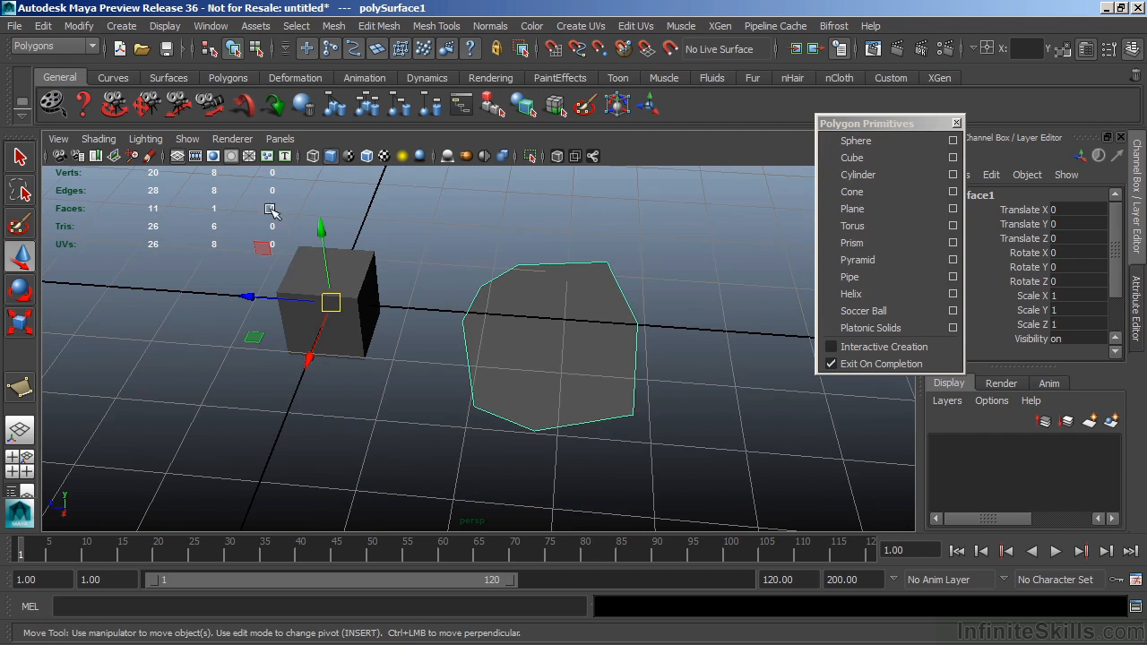
middle_click_drag(457, 300, 532, 325, "alt")
right_click_drag(576, 332, 511, 235)
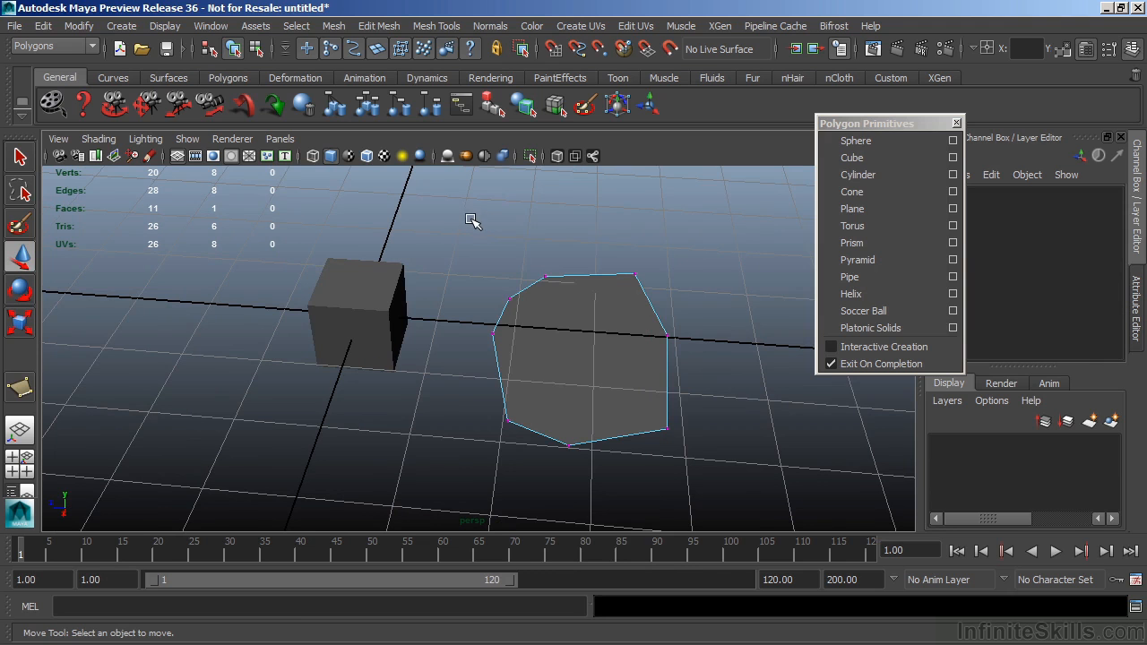
left_click_drag(457, 221, 562, 317)
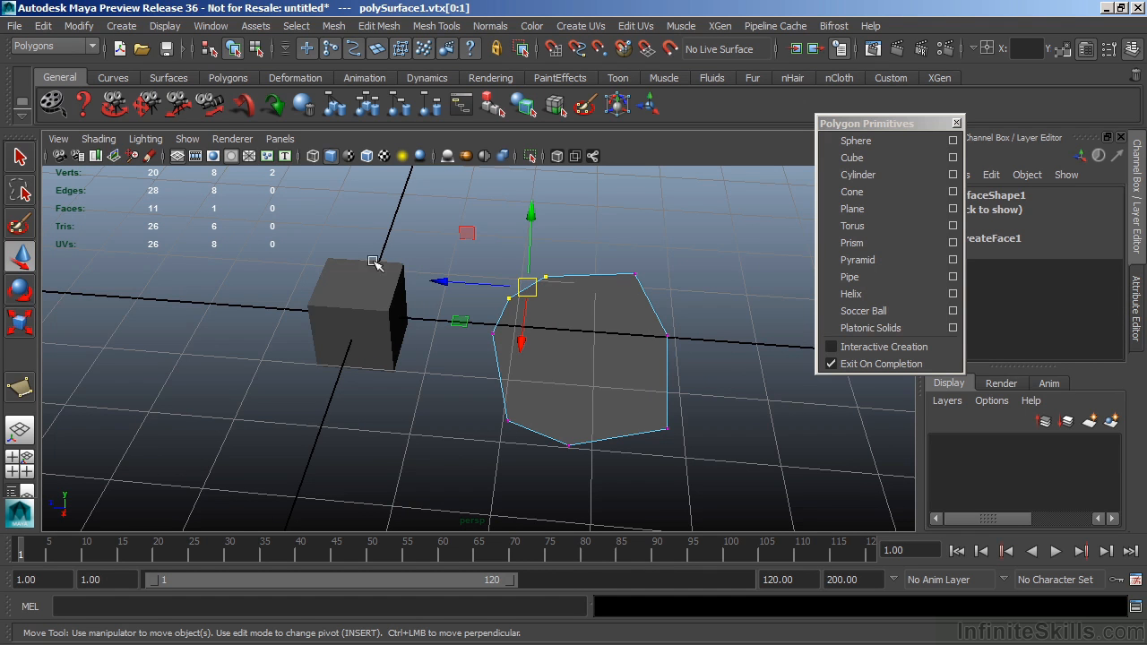
left_click_drag(594, 350, 583, 313, "alt")
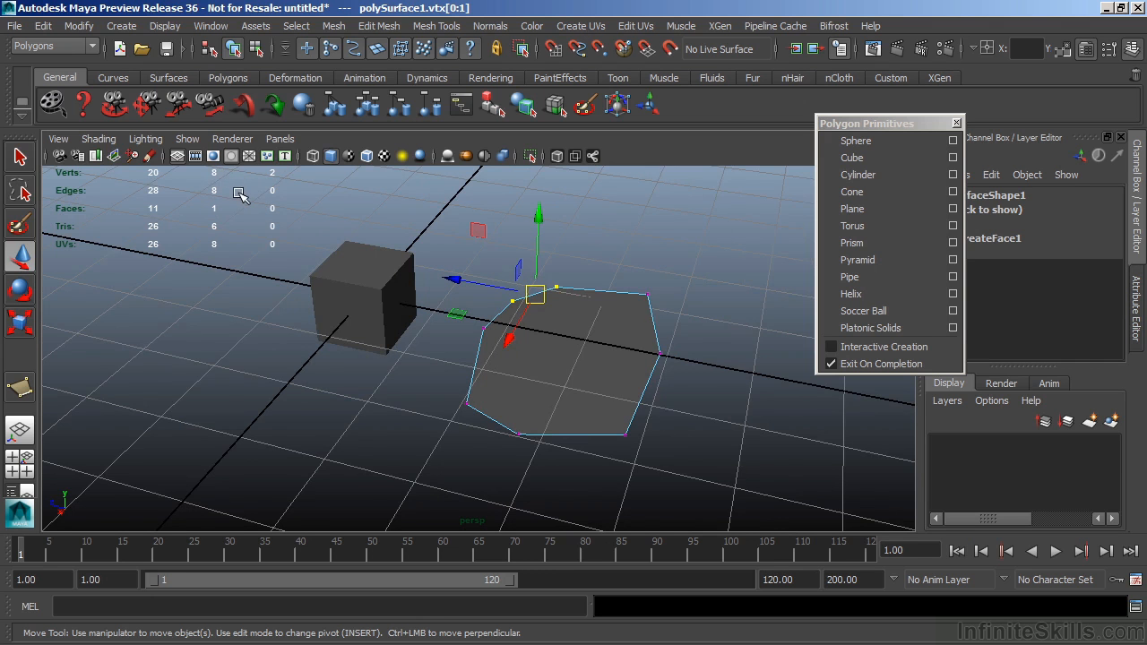
left_click_drag(314, 397, 343, 391, "alt")
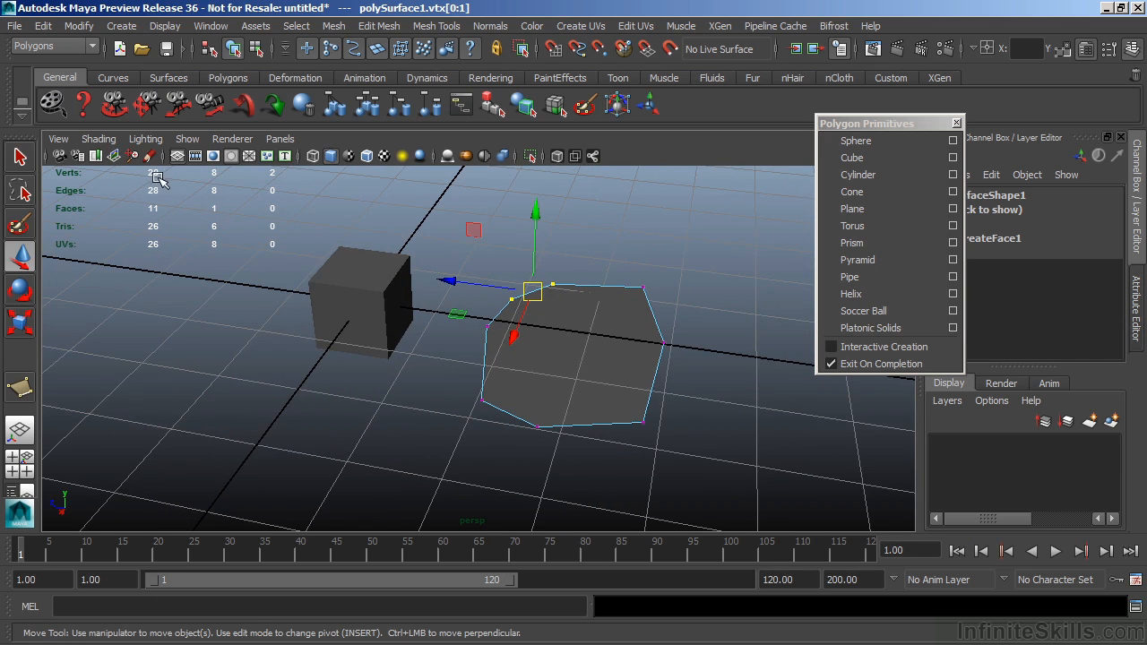